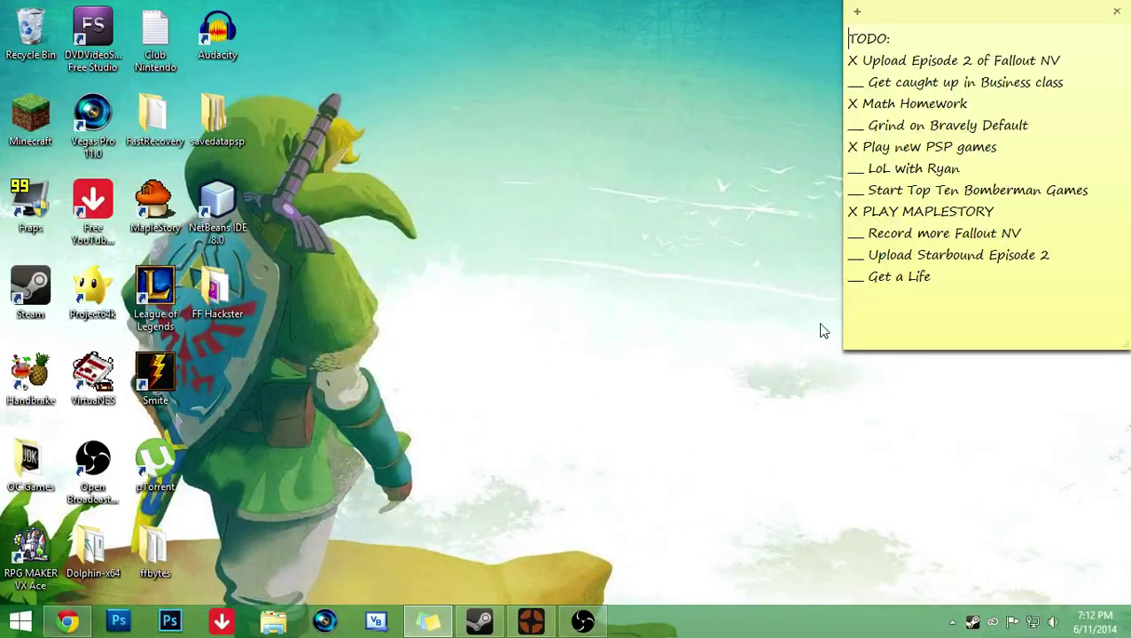
# Step: Switch to Chrome and show the beginning of the Refresh Your Steam Files support article
pyautogui.click(679, 250)
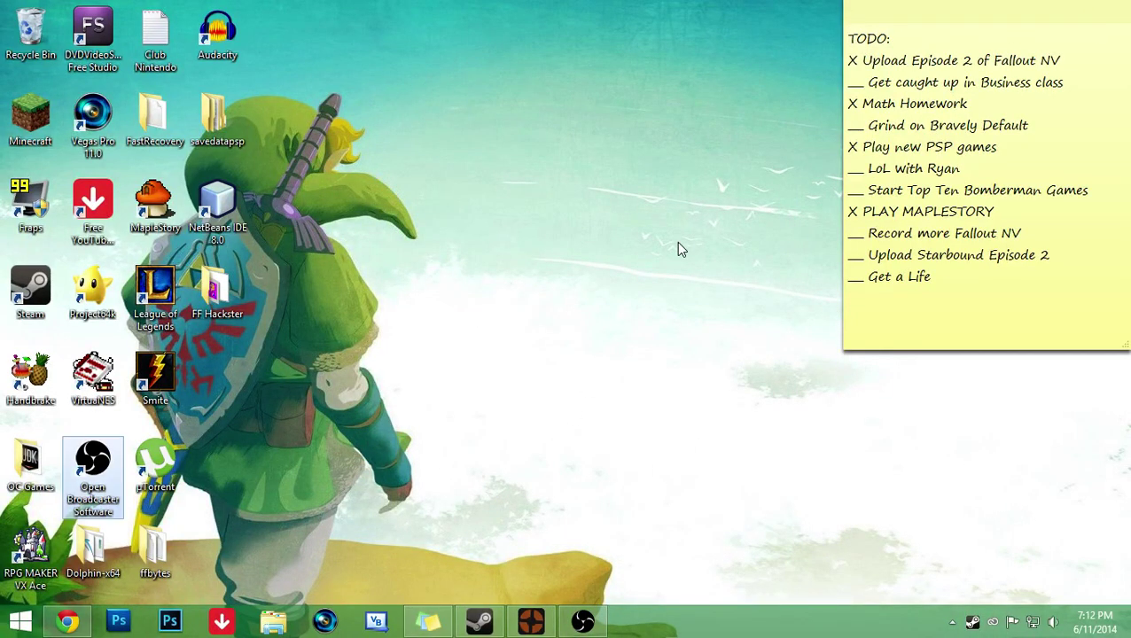
pyautogui.click(67, 620)
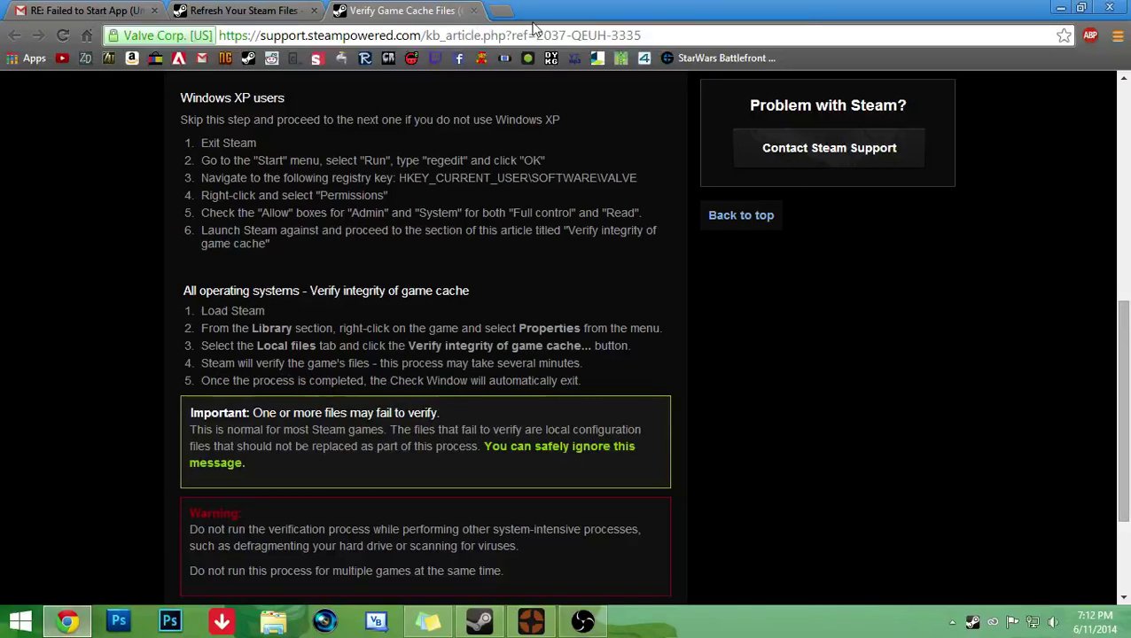
pyautogui.click(196, 11)
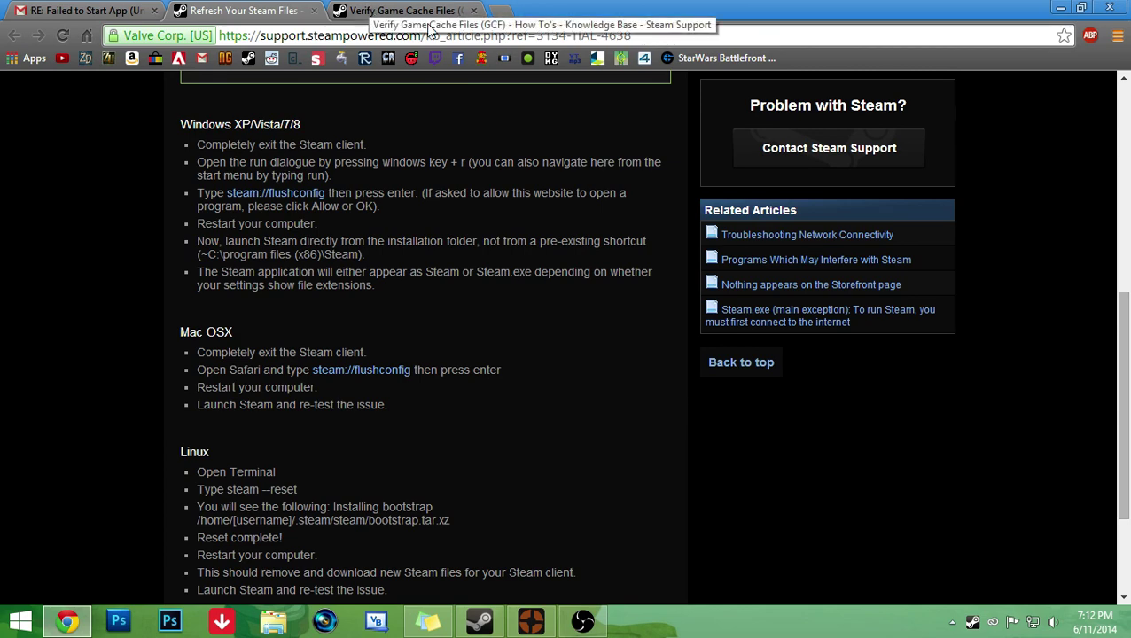
pyautogui.scroll(5, 418, 202)
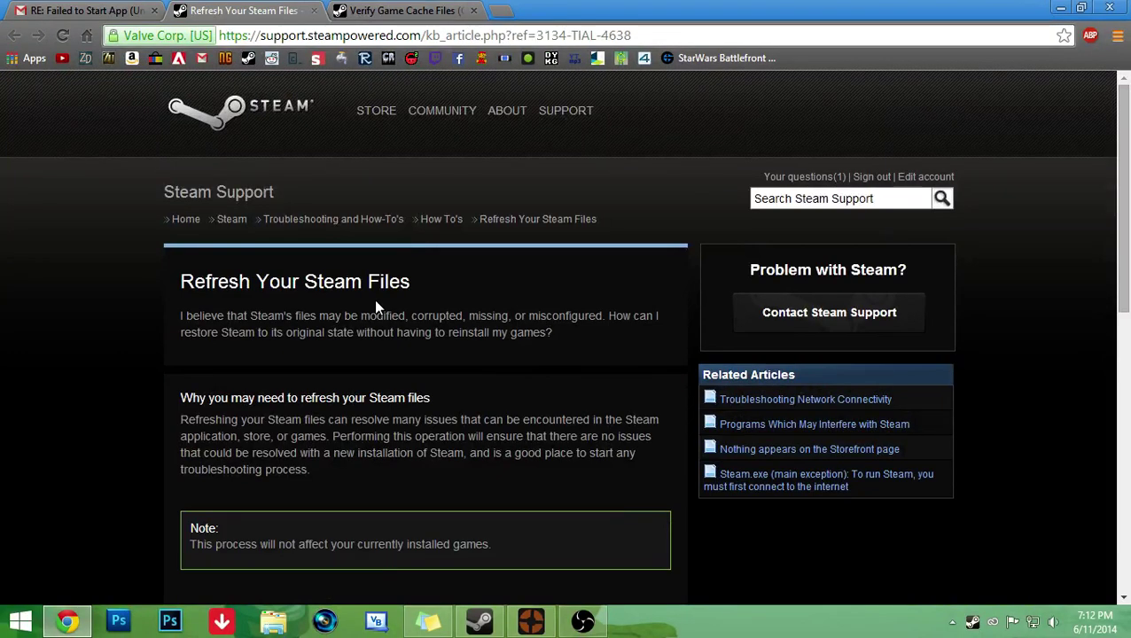
# Step: Read the Steam Support email in Gmail about the Failed to Start App (Unknown Error) problem
pyautogui.click(62, 7)
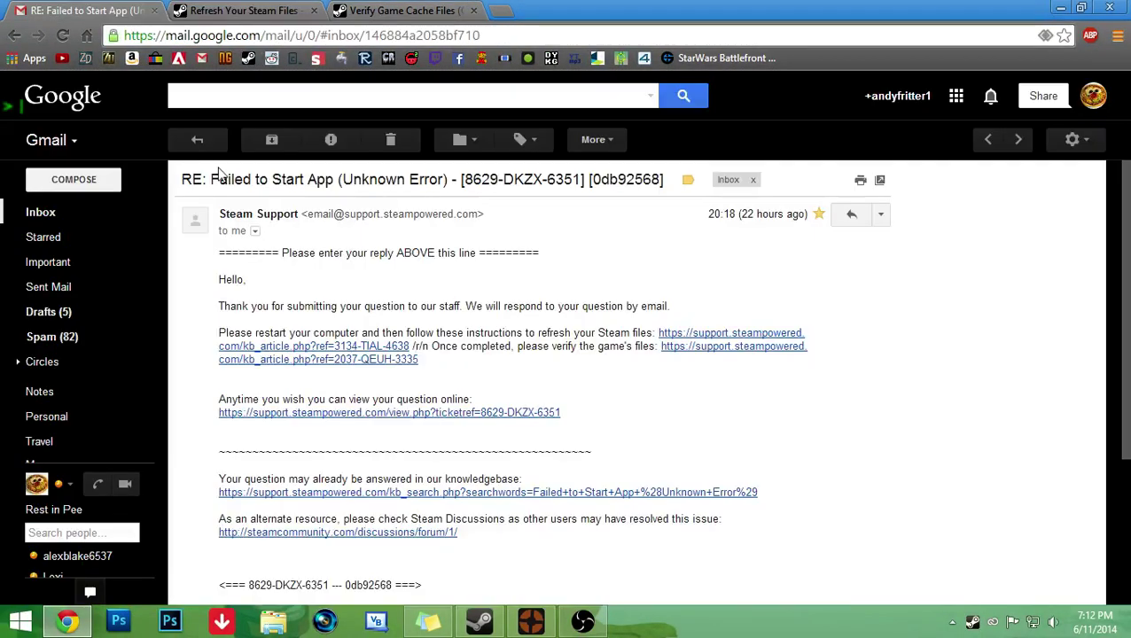
pyautogui.moveTo(211, 179); pyautogui.dragTo(454, 179)
pyautogui.scroll(-3, 541, 254)
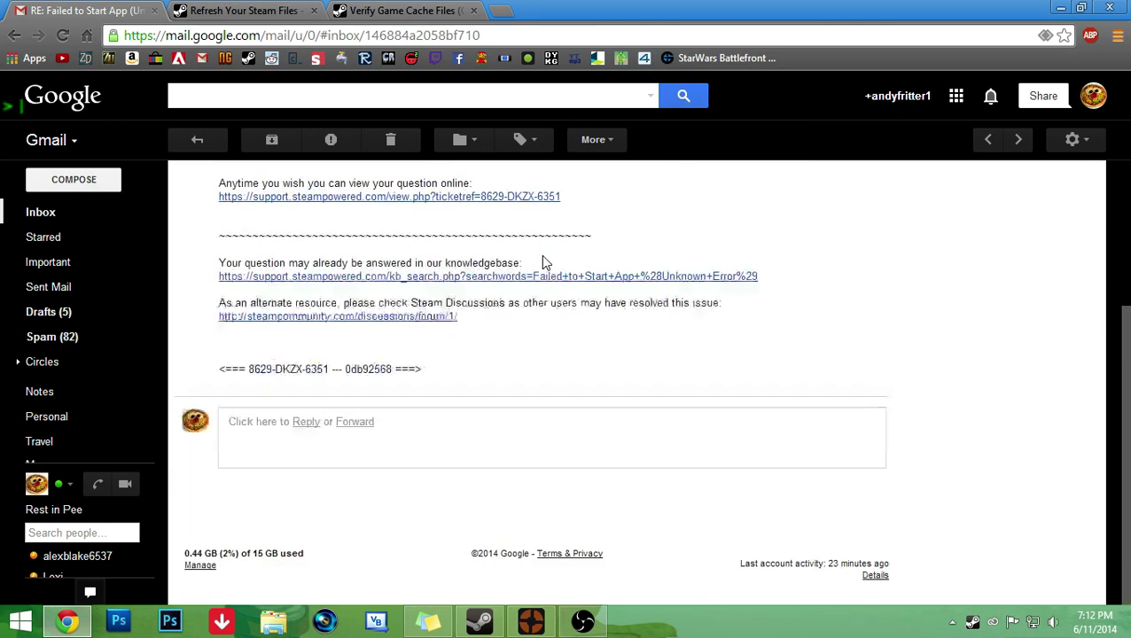
pyautogui.scroll(3, 540, 255)
pyautogui.moveTo(547, 255); pyautogui.dragTo(229, 247)
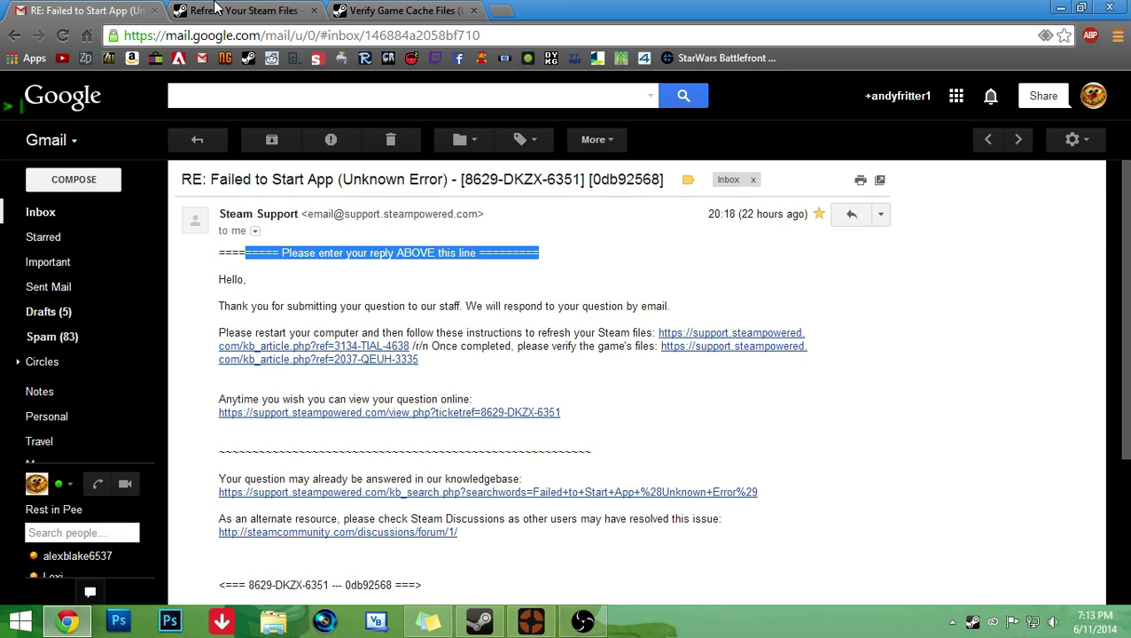
pyautogui.scroll(-2, 453, 257)
pyautogui.scroll(2, 443, 256)
# Step: Go back to the Refresh Your Steam Files article and examine its Windows XP/Vista/7/8 instructions
pyautogui.click(213, 7)
pyautogui.scroll(-5, 432, 337)
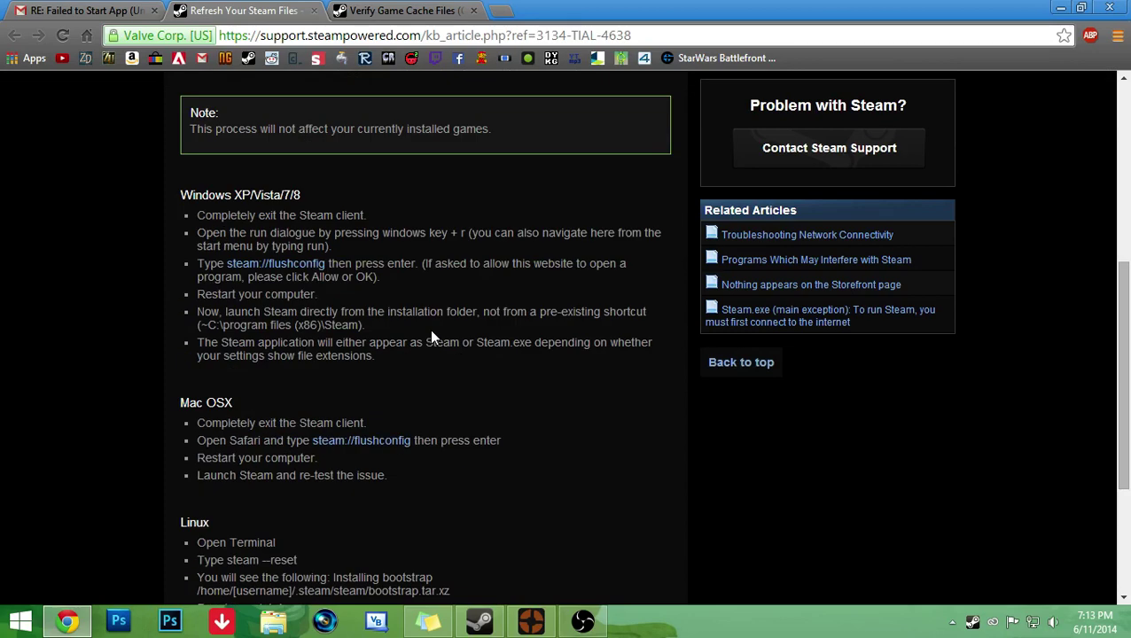
pyautogui.scroll(-1, 390, 293)
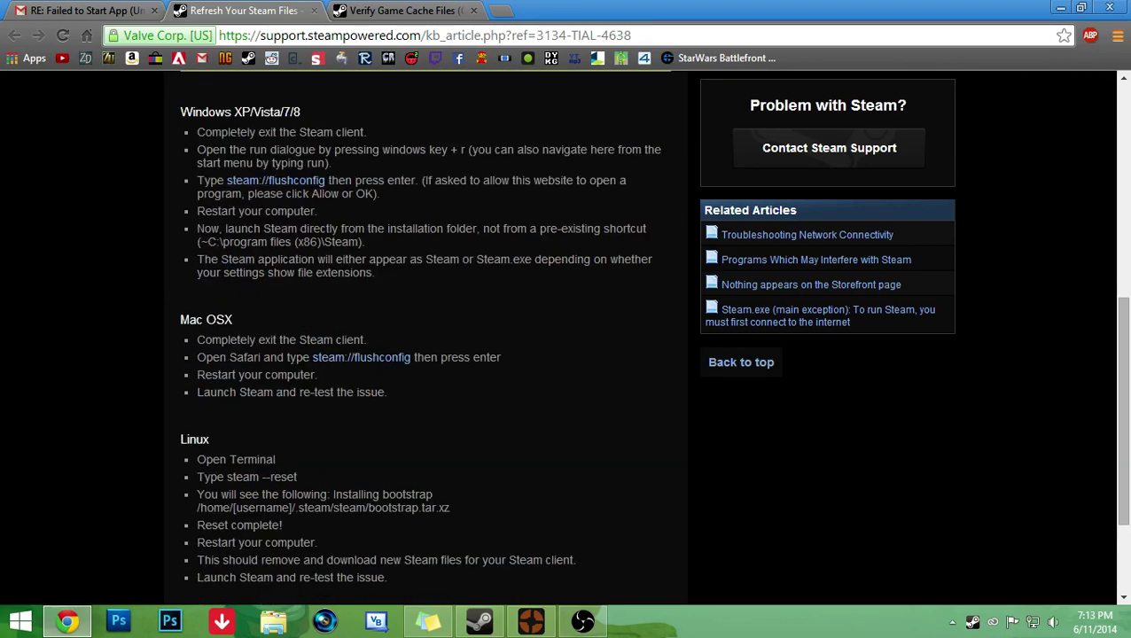
pyautogui.moveTo(192, 112); pyautogui.dragTo(303, 112)
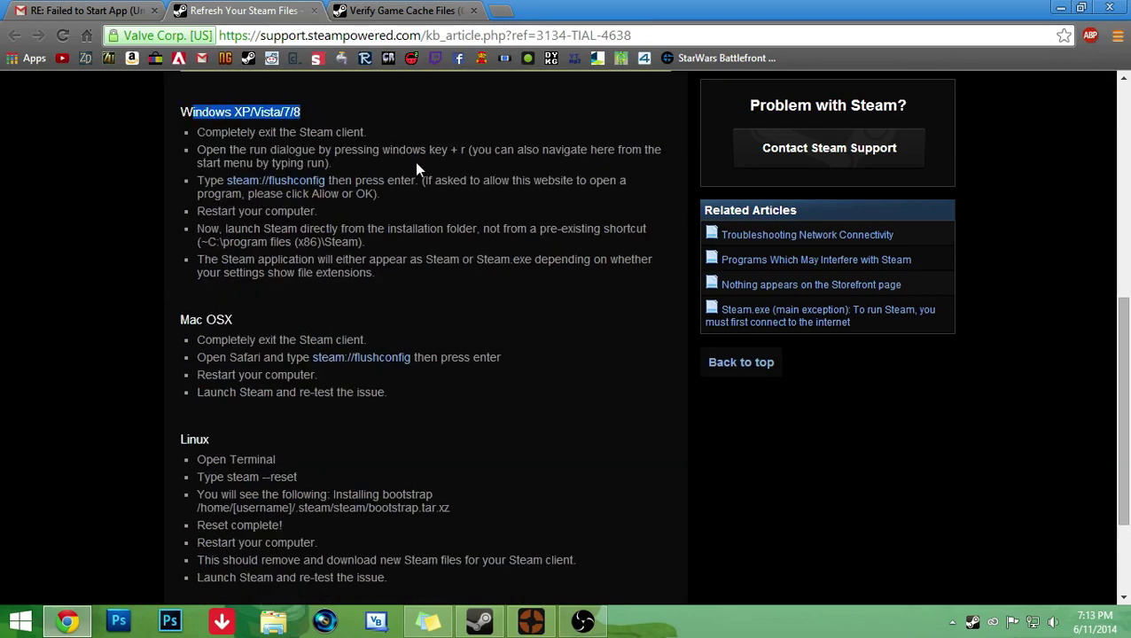
pyautogui.click(472, 194)
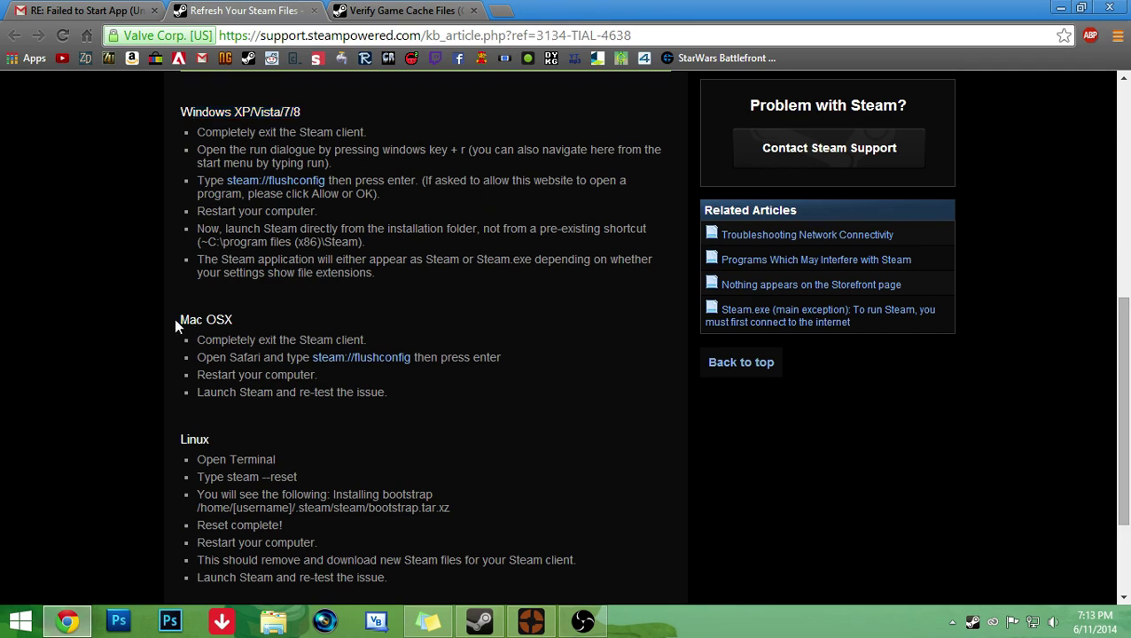
# Step: Examine the article's Mac OSX and Linux instructions and return to the Windows section
pyautogui.moveTo(175, 325); pyautogui.dragTo(273, 333)
pyautogui.moveTo(176, 440); pyautogui.dragTo(252, 431)
pyautogui.scroll(-3, 420, 453)
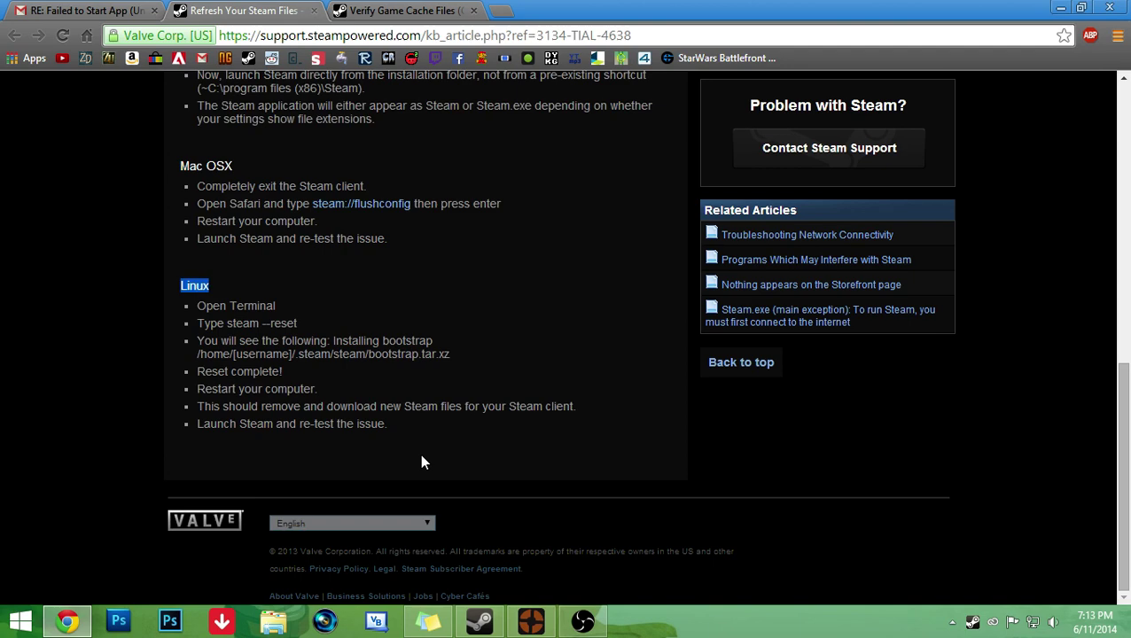
pyautogui.scroll(3, 420, 453)
pyautogui.scroll(-3, 420, 453)
pyautogui.click(265, 172)
pyautogui.moveTo(265, 172); pyautogui.dragTo(467, 386)
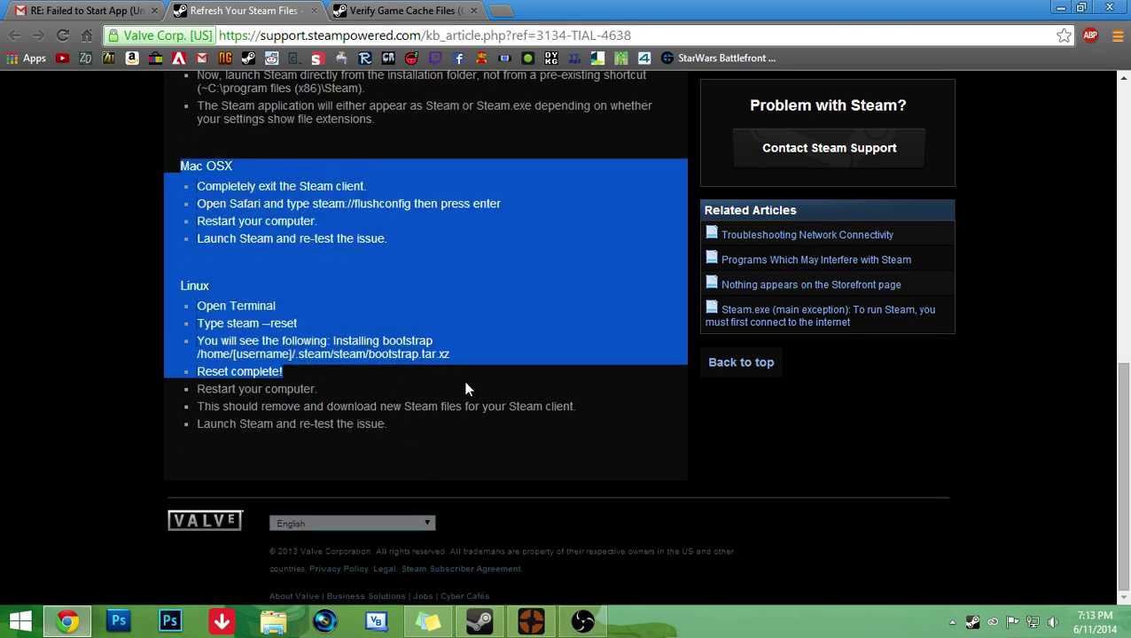
pyautogui.click(484, 439)
pyautogui.moveTo(424, 432); pyautogui.dragTo(174, 151)
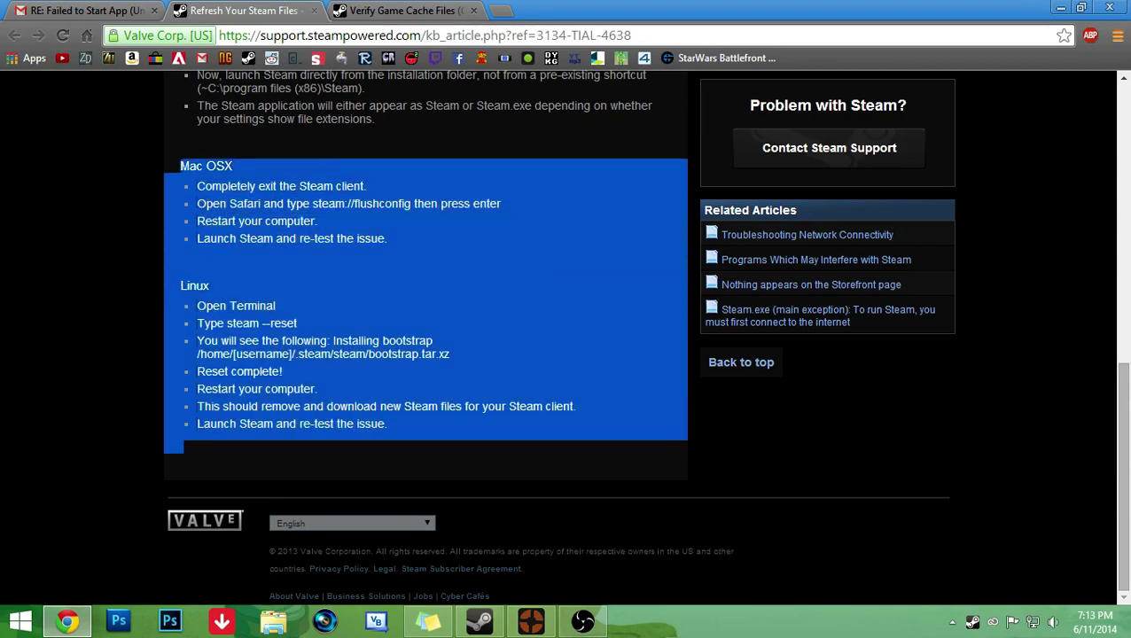
pyautogui.click(174, 150)
pyautogui.scroll(3, 461, 258)
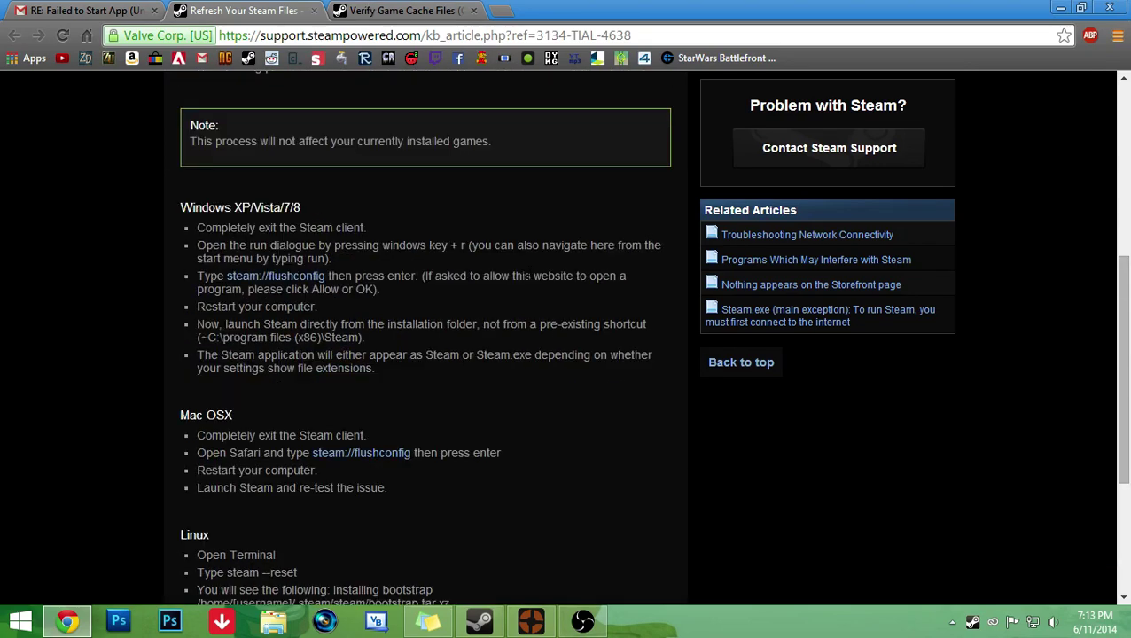
pyautogui.scroll(-3, 457, 317)
pyautogui.scroll(4, 262, 259)
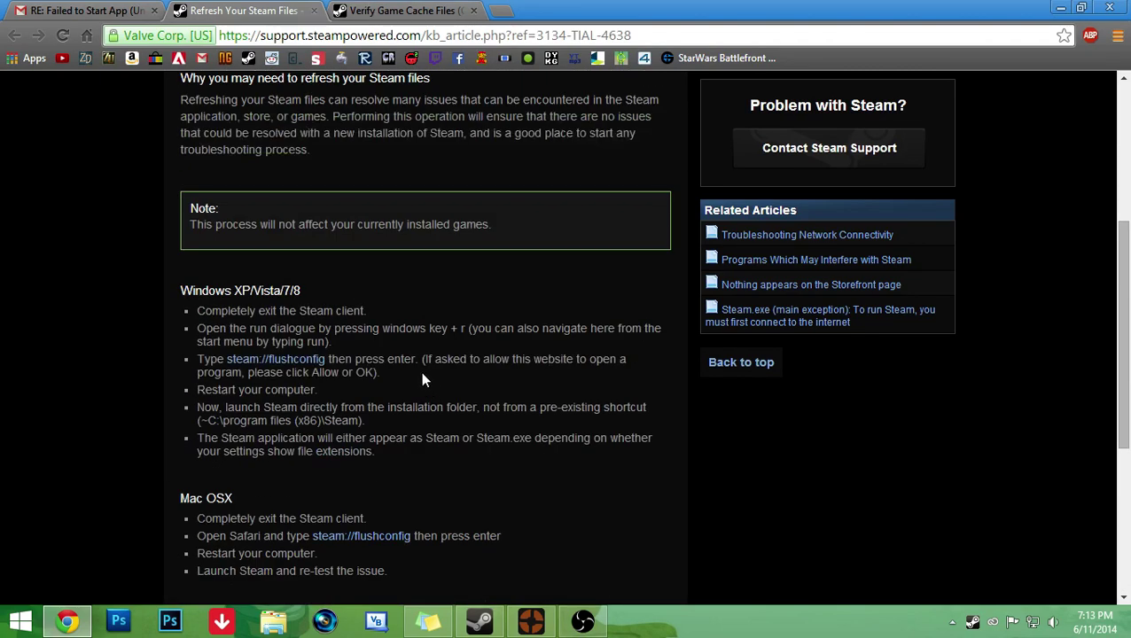
# Step: Switch to Steam and close its library window
pyautogui.click(480, 621)
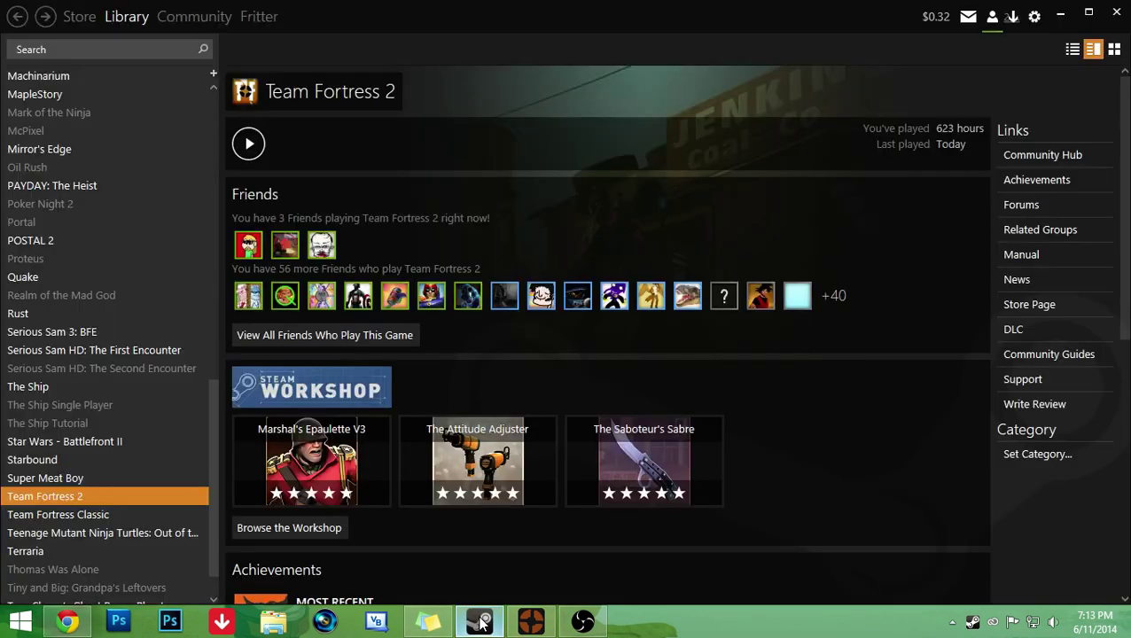
pyautogui.click(1110, 12)
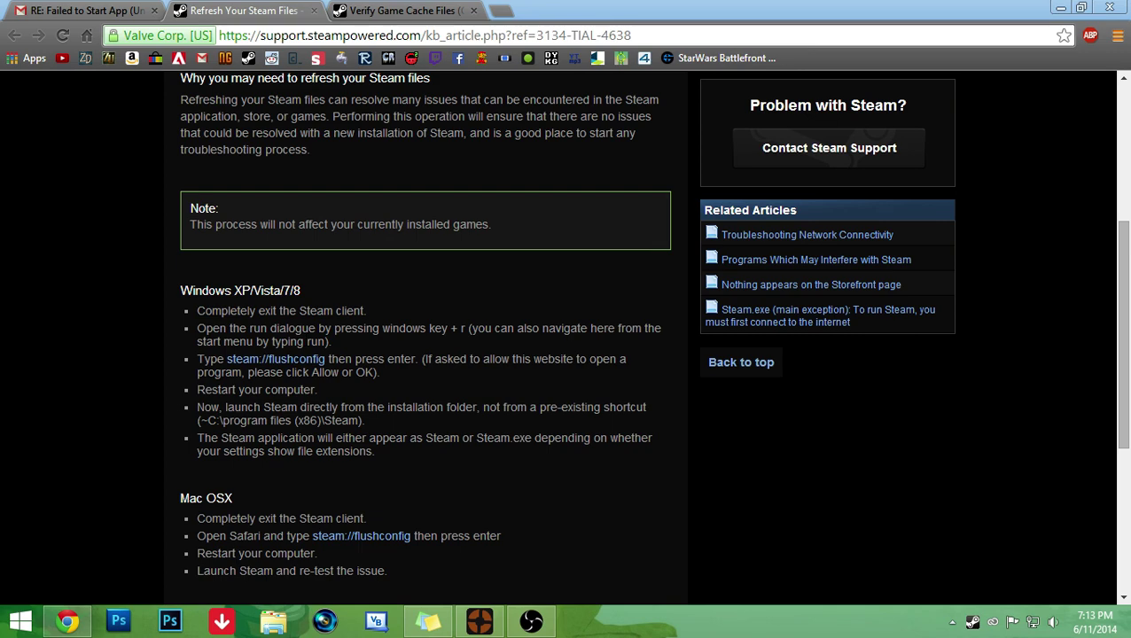
# Step: Open the Windows Run dialog with steam://flushconfig as the command and place it clear of the article's Windows instructions
pyautogui.click(19, 621)
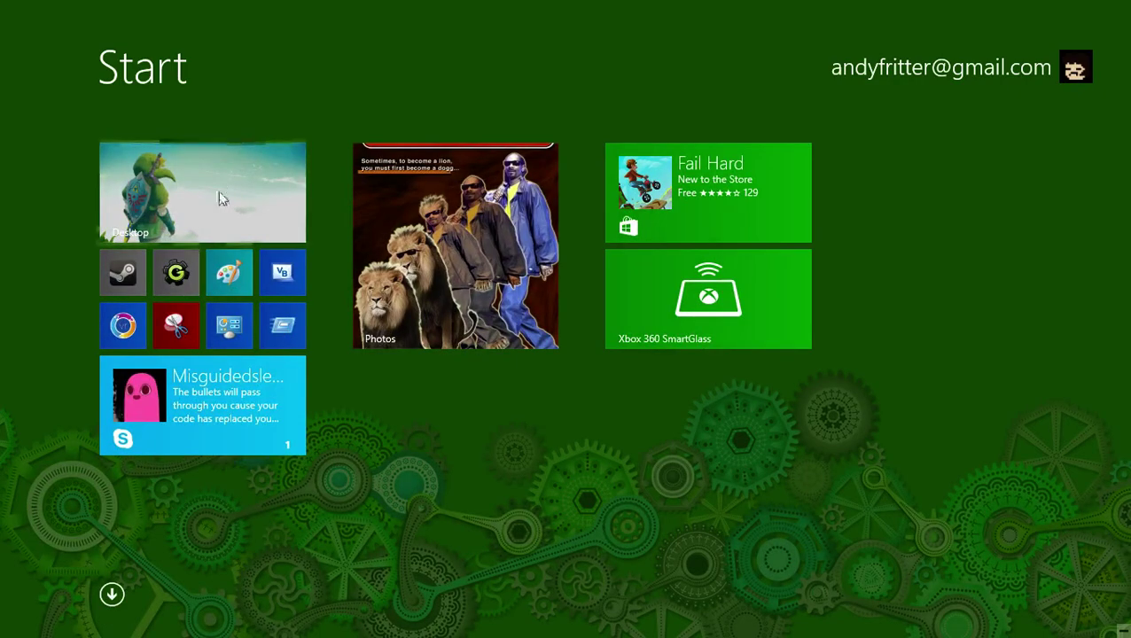
pyautogui.click(219, 194)
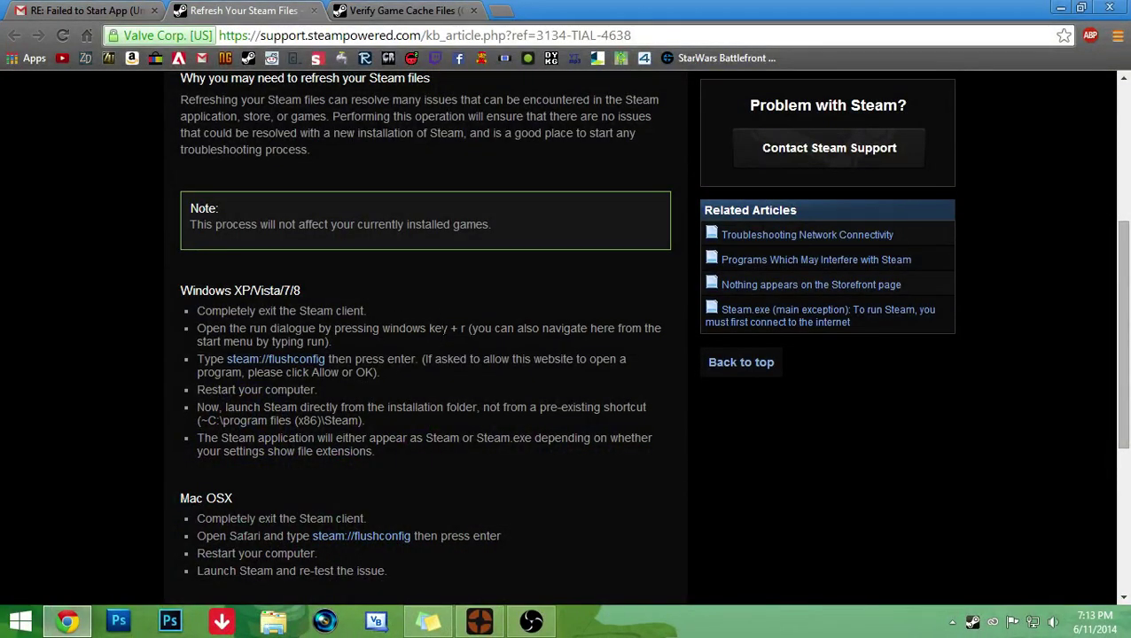
pyautogui.click(19, 621)
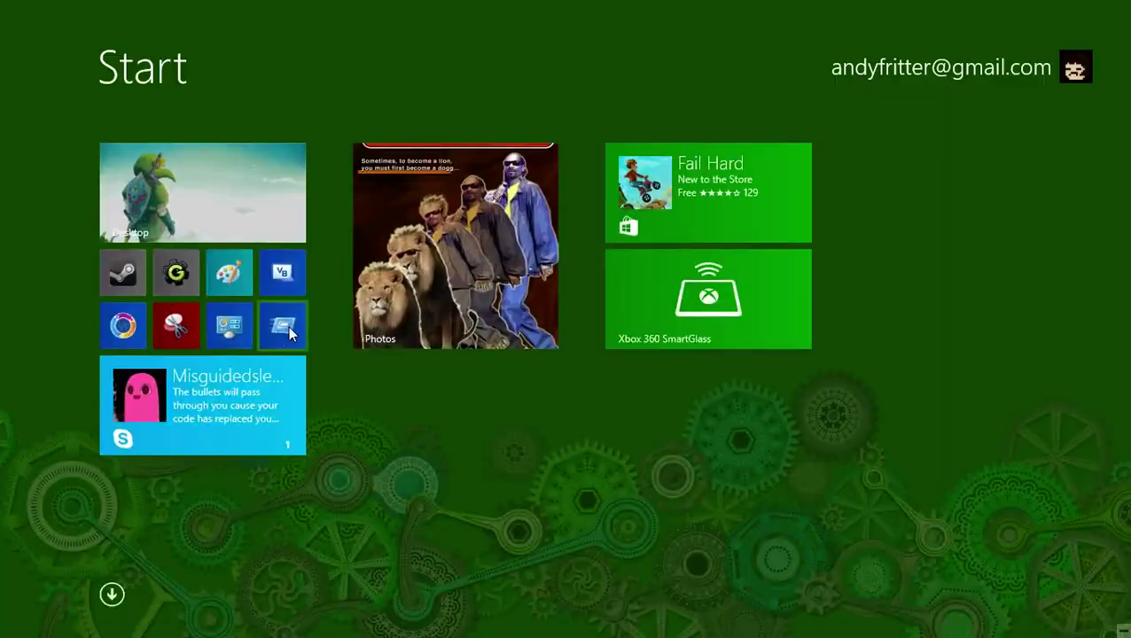
pyautogui.click(288, 326)
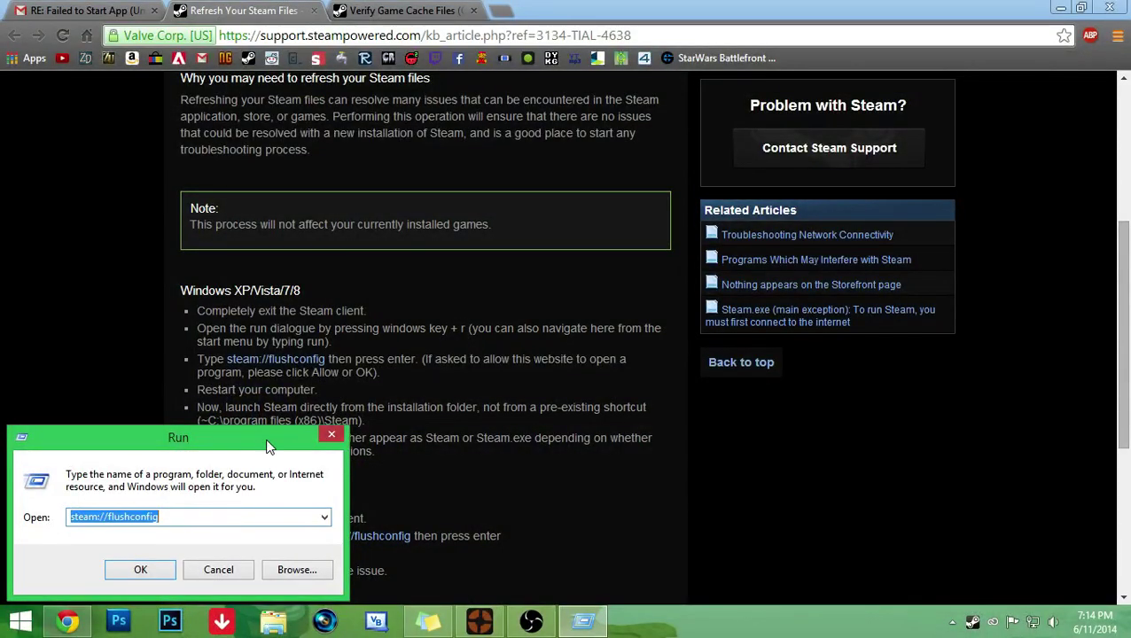
pyautogui.moveTo(268, 447); pyautogui.dragTo(673, 400)
pyautogui.click(376, 483)
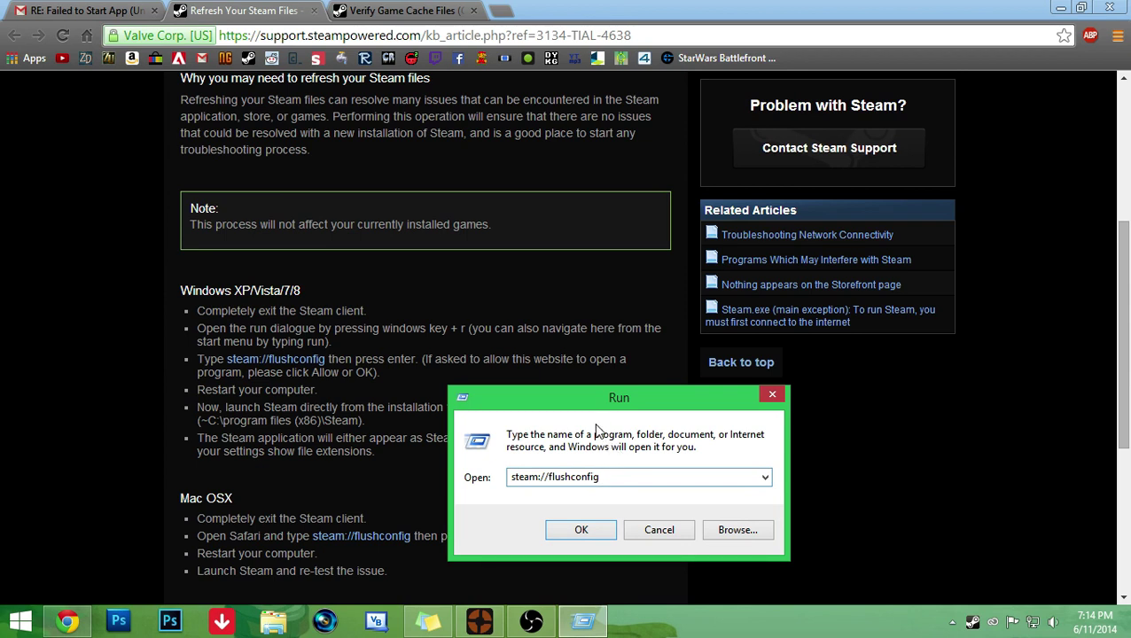
pyautogui.moveTo(588, 396); pyautogui.dragTo(674, 388)
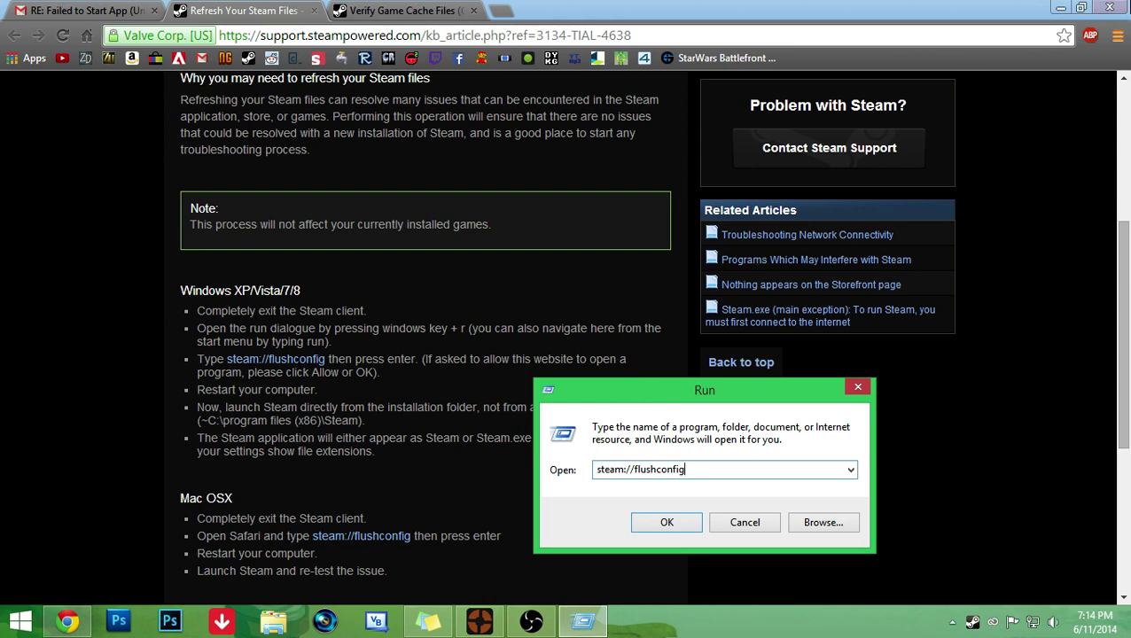
# Step: Show the Windows power options that include Restart, and dismiss them without restarting the computer
pyautogui.moveTo(1126, 630)
pyautogui.click(1104, 496)
pyautogui.click(985, 548)
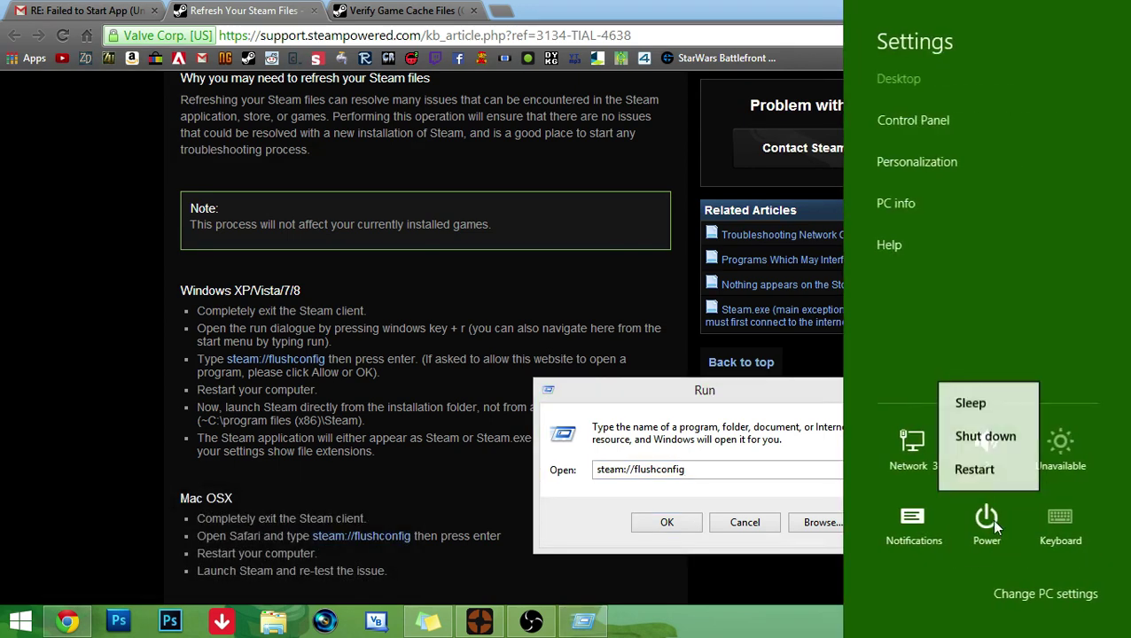
pyautogui.press('Escape')
pyautogui.press('Escape')
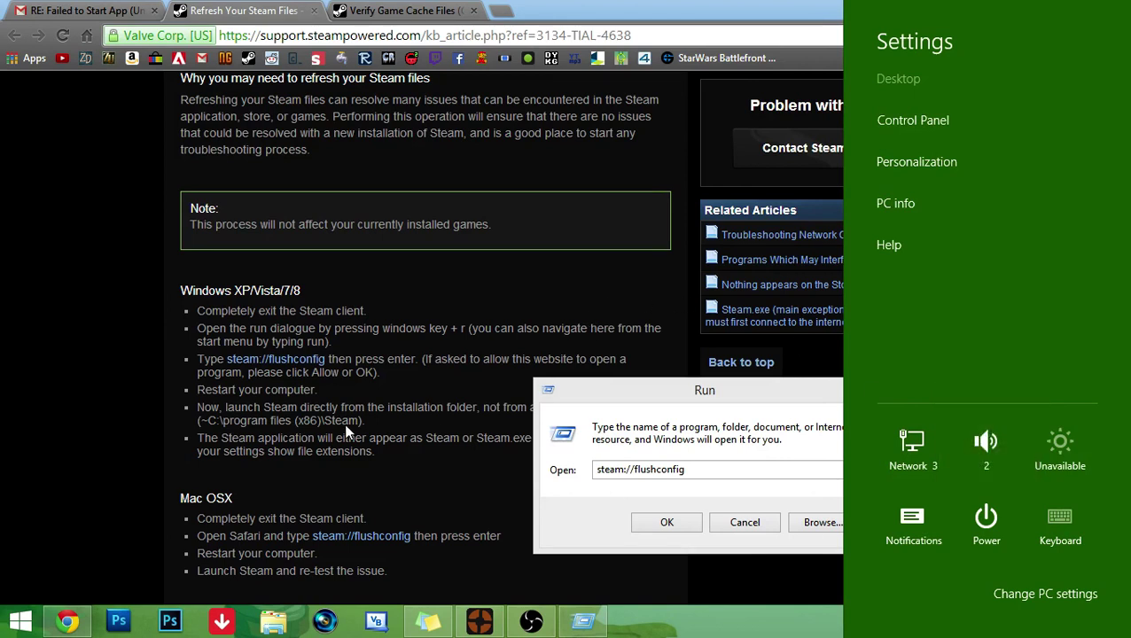
pyautogui.press('Return')
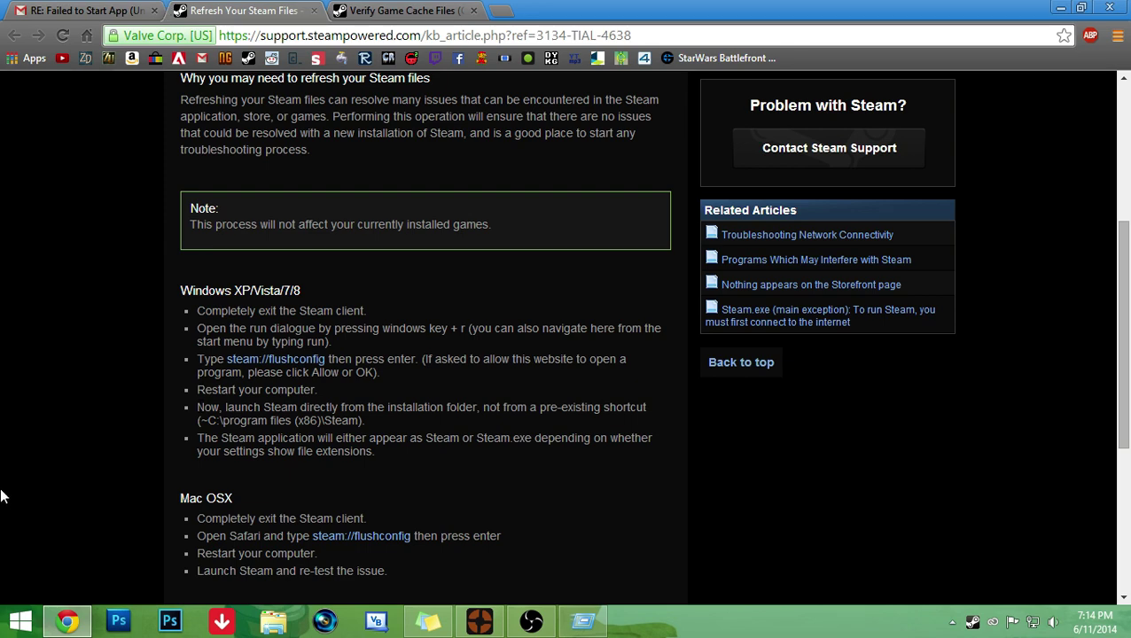
# Step: Open the Steam installation folder under Program Files (x86) on Local Disk (C:) in File Explorer
pyautogui.click(273, 620)
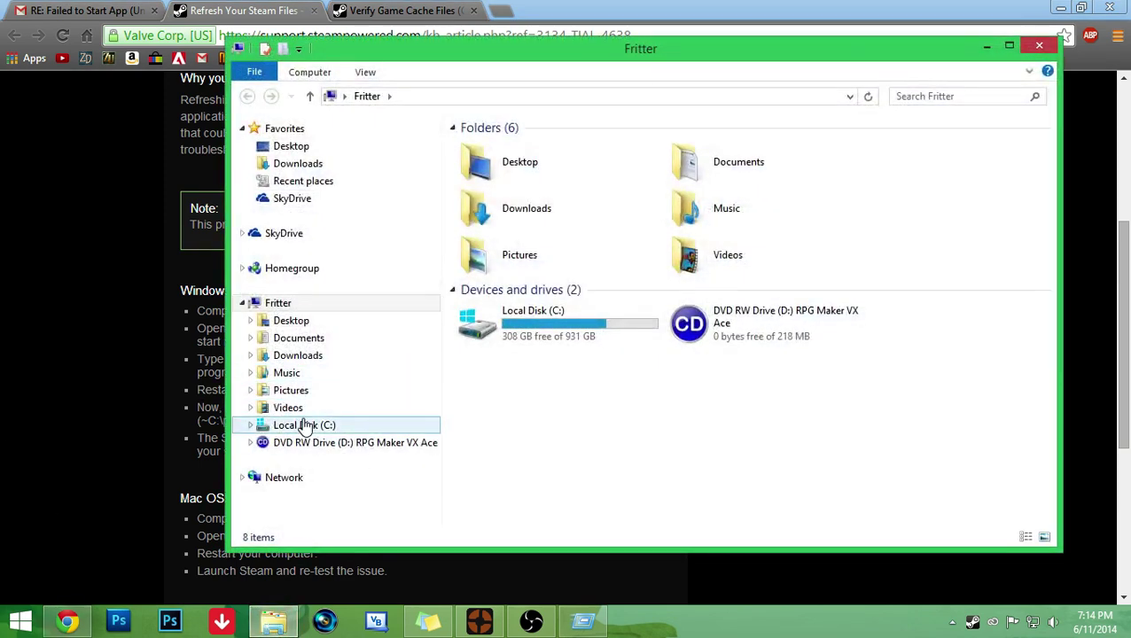
pyautogui.click(294, 426)
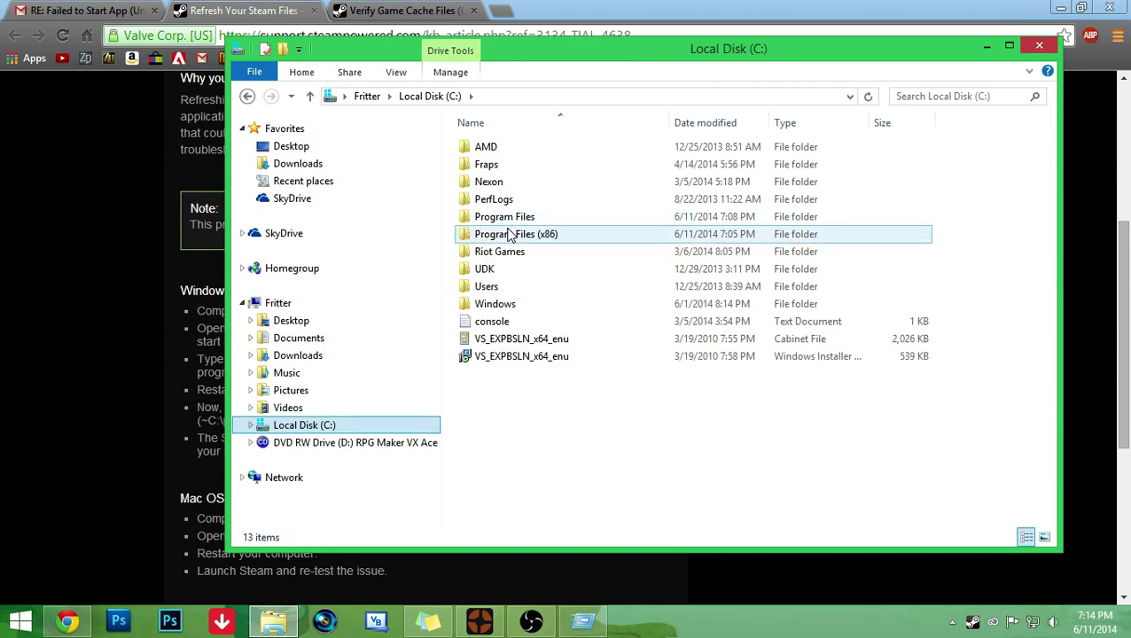
pyautogui.doubleClick(511, 234)
pyautogui.scroll(-12, 510, 234)
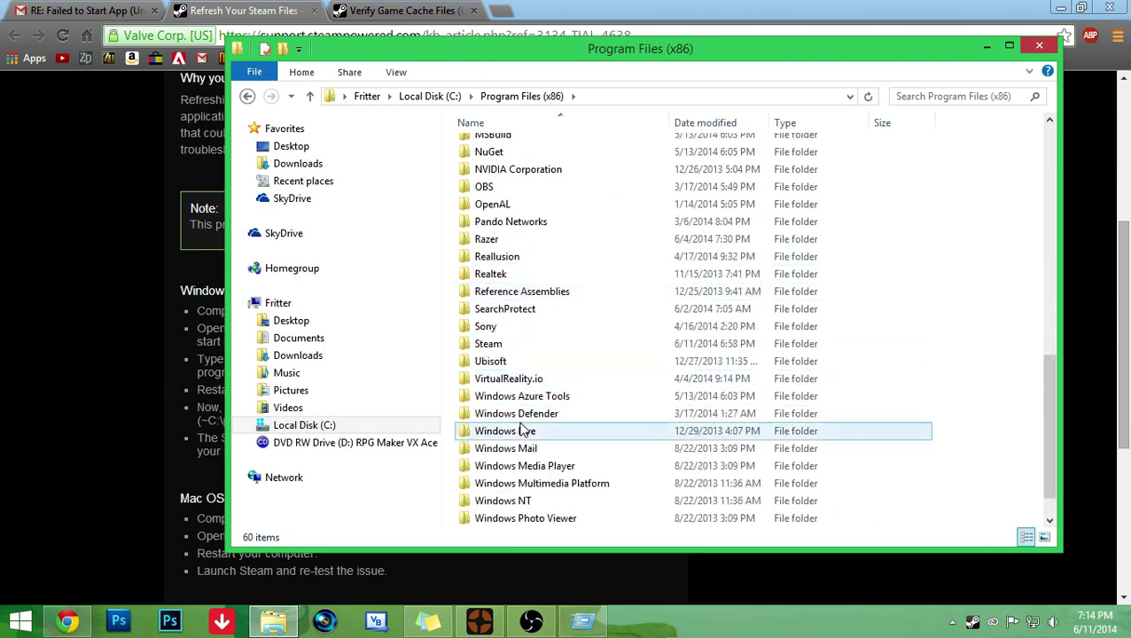
pyautogui.doubleClick(505, 315)
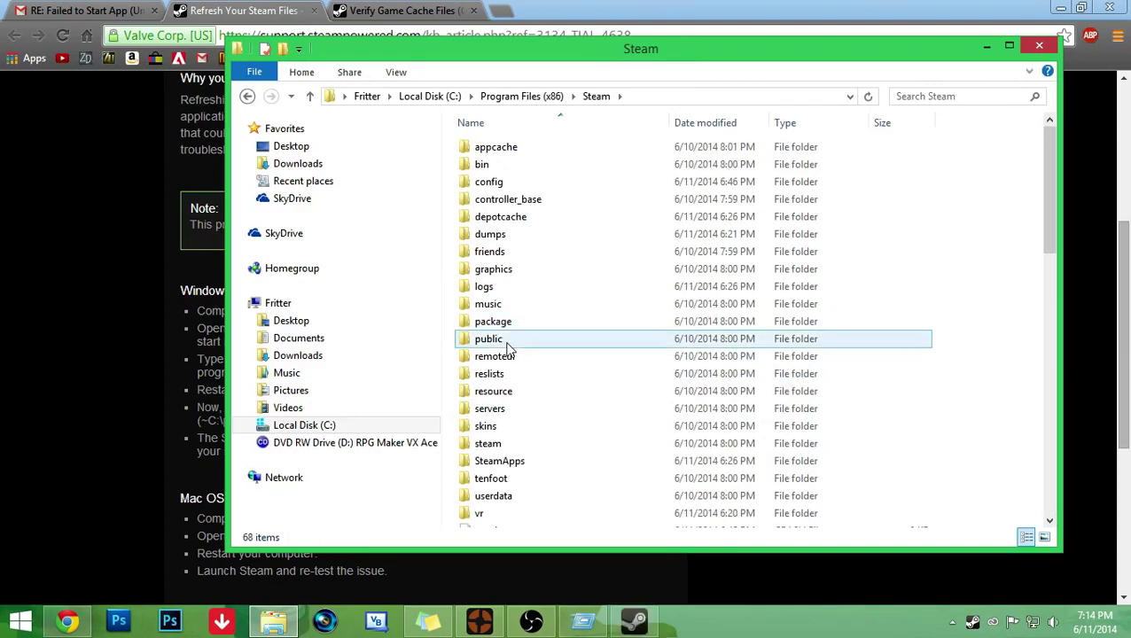
# Step: Close the Steam chat window and select the Steam application file in the installation folder
pyautogui.scroll(-8, 506, 319)
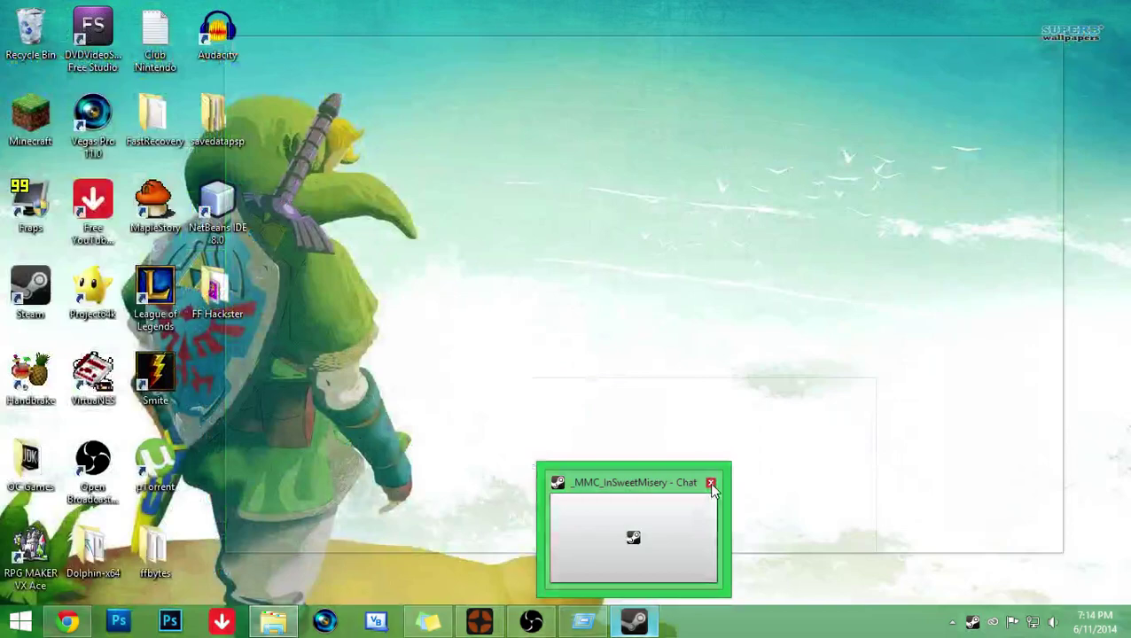
pyautogui.click(710, 482)
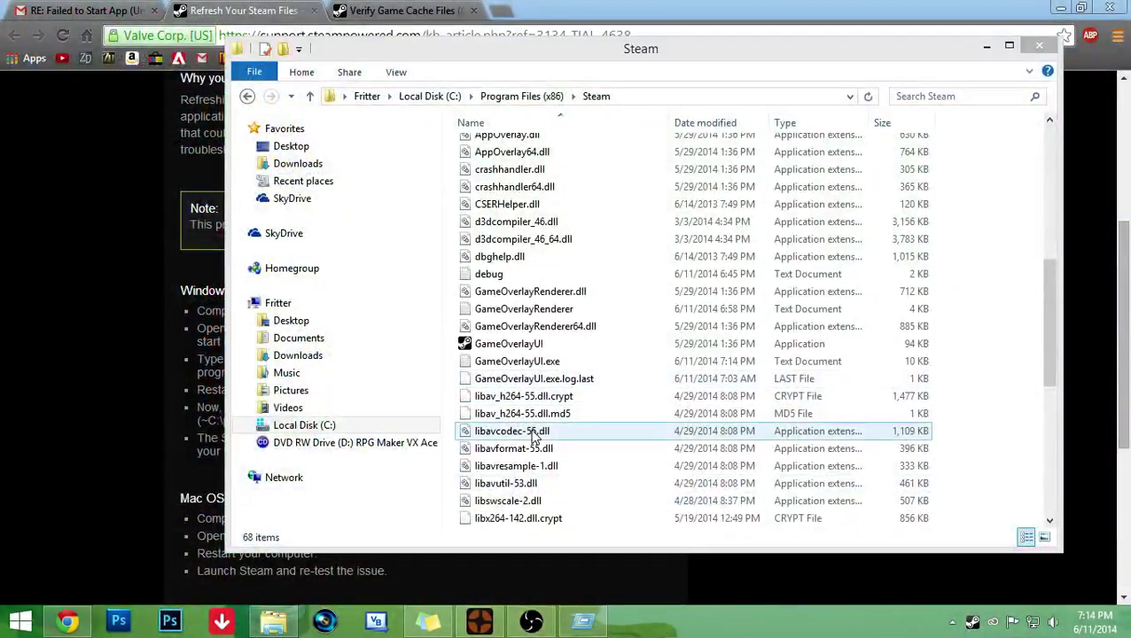
pyautogui.click(499, 345)
pyautogui.scroll(-6, 514, 328)
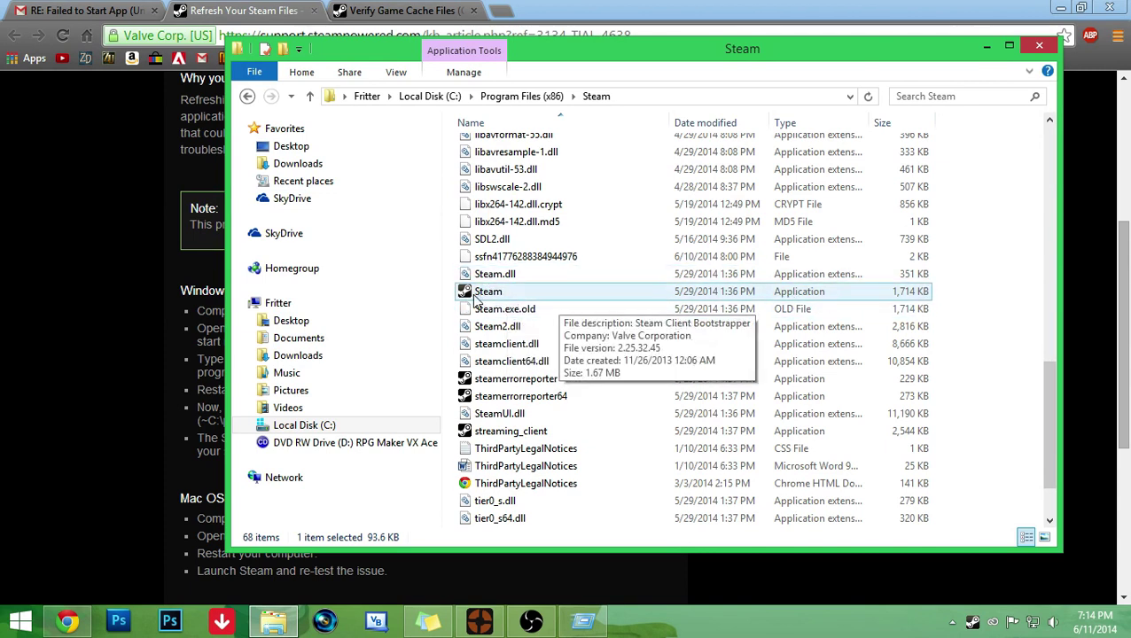
pyautogui.click(535, 296)
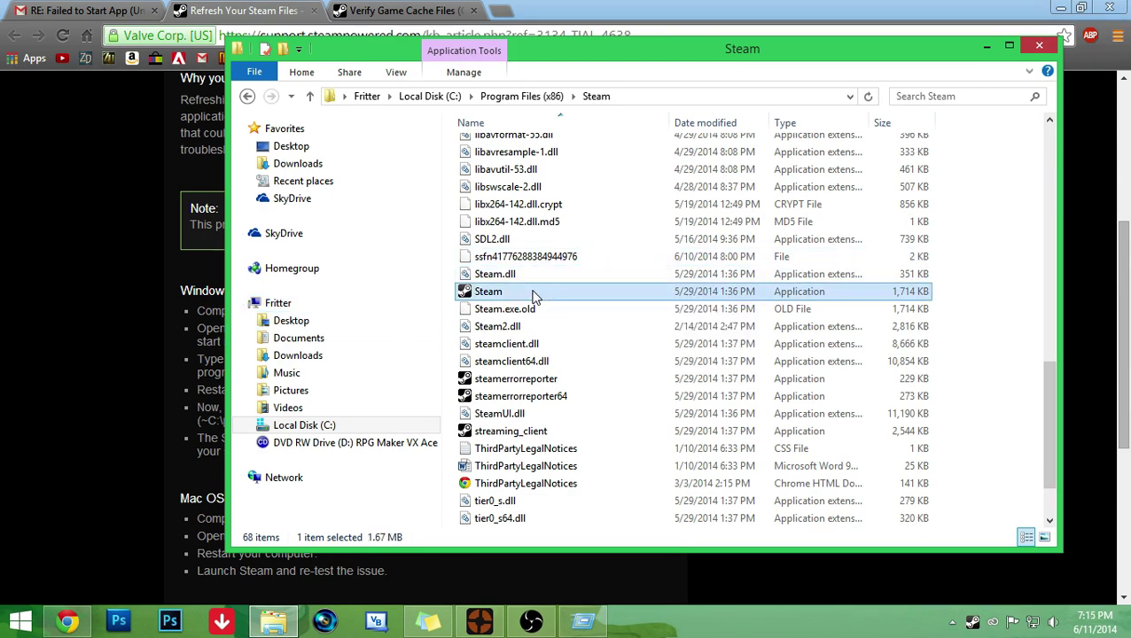
# Step: Return to the Refresh Your Steam Files article and review its Windows, Mac OSX and Linux instructions
pyautogui.click(125, 365)
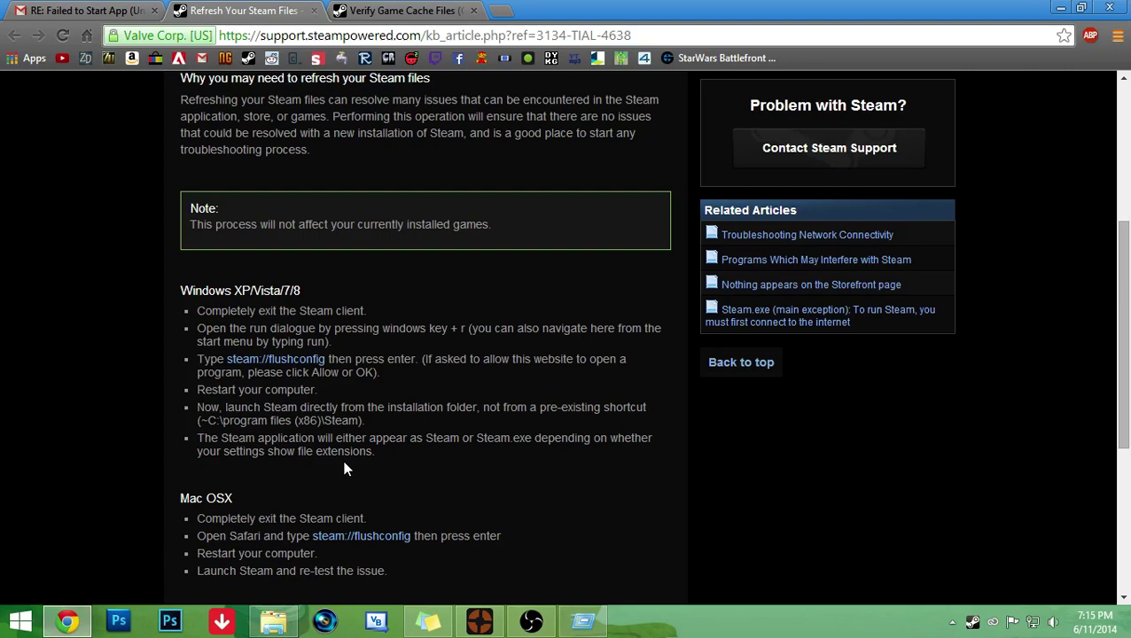
pyautogui.scroll(-3, 345, 463)
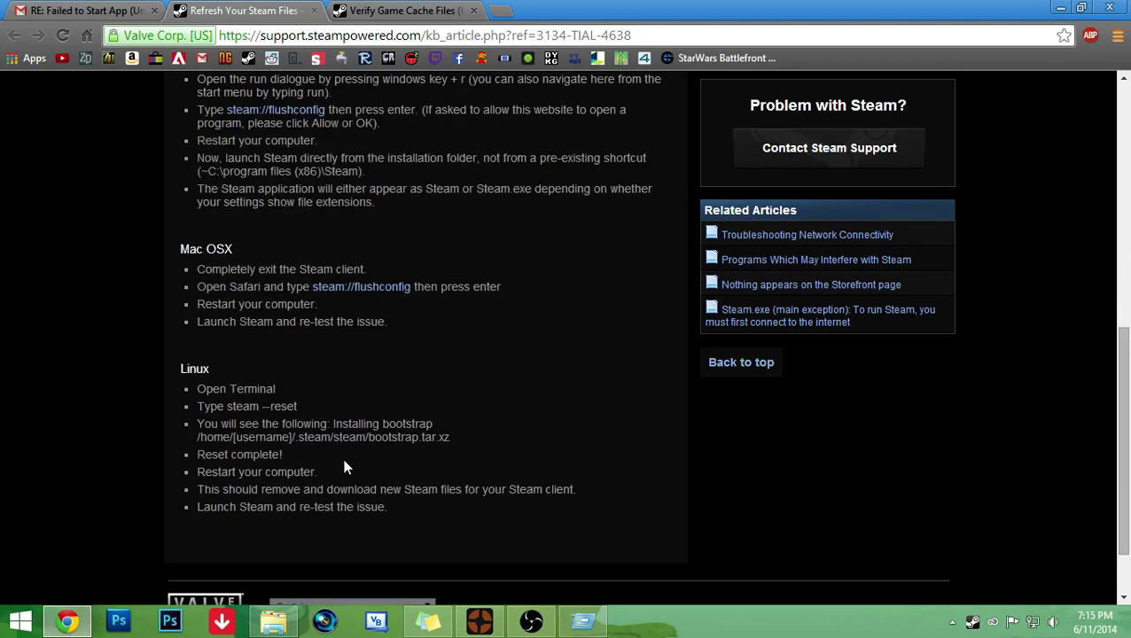
pyautogui.scroll(5, 346, 468)
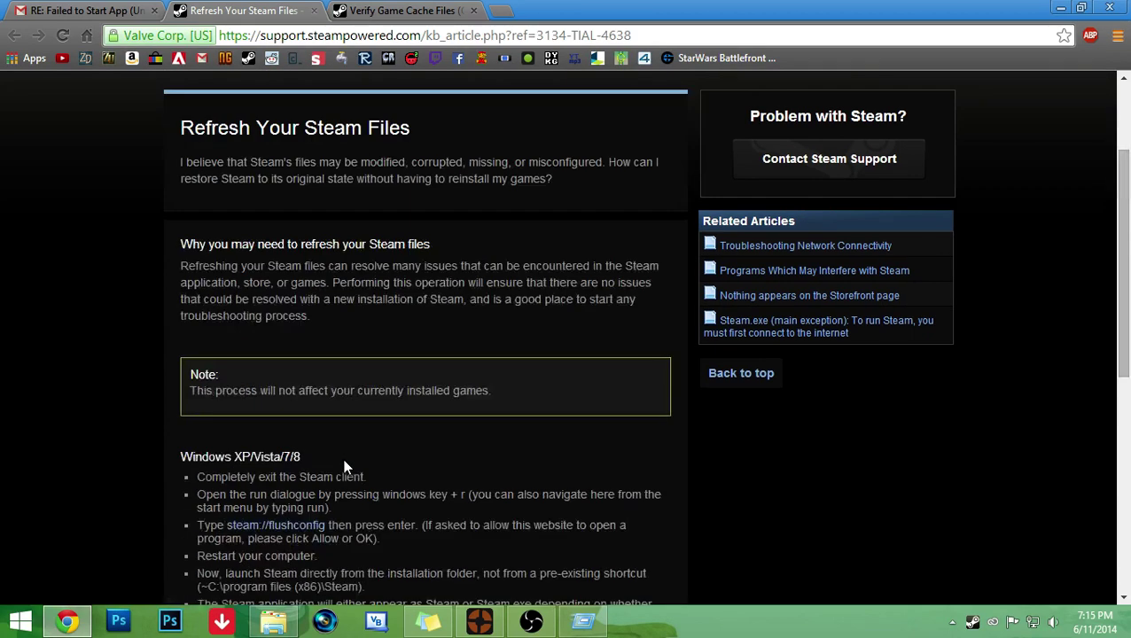
# Step: Show the Steam Library from the running client and switch back to the support article in the browser
pyautogui.rightClick(974, 627)
pyautogui.click(769, 476)
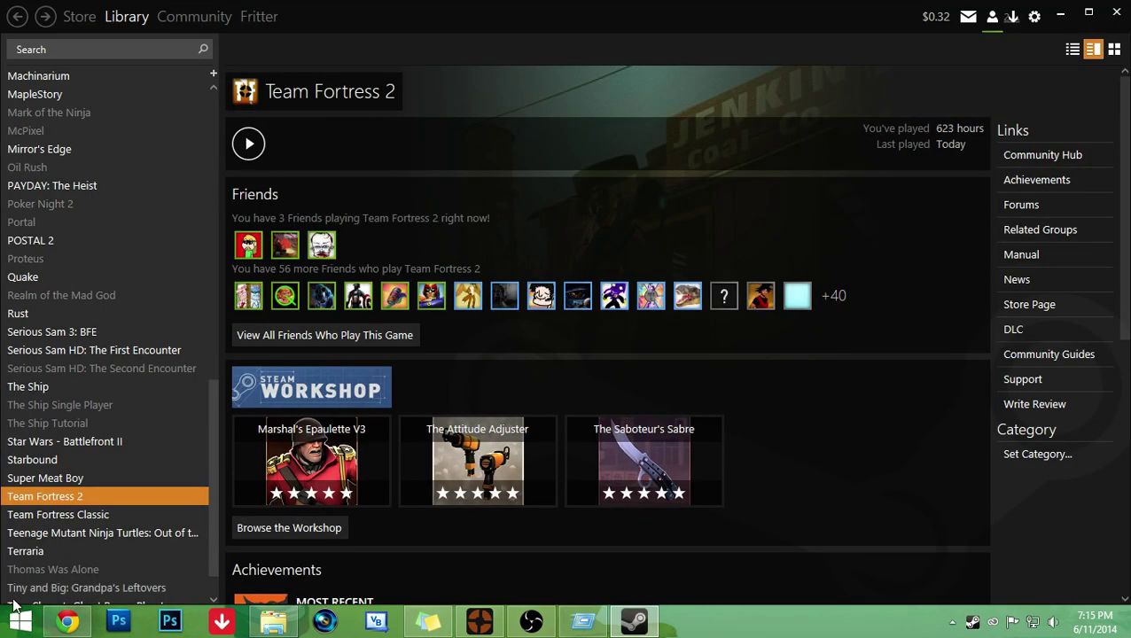
pyautogui.click(66, 620)
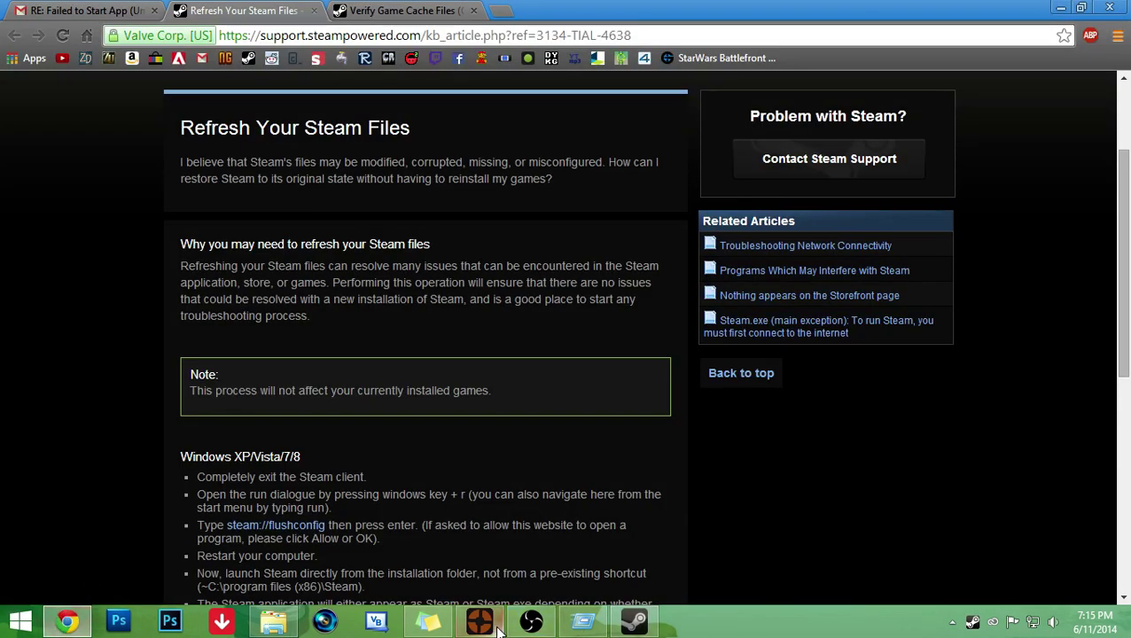
# Step: Examine the Verify Game Cache Files (GCF) article, from its introduction to the section on verifying integrity of the game cache
pyautogui.click(425, 12)
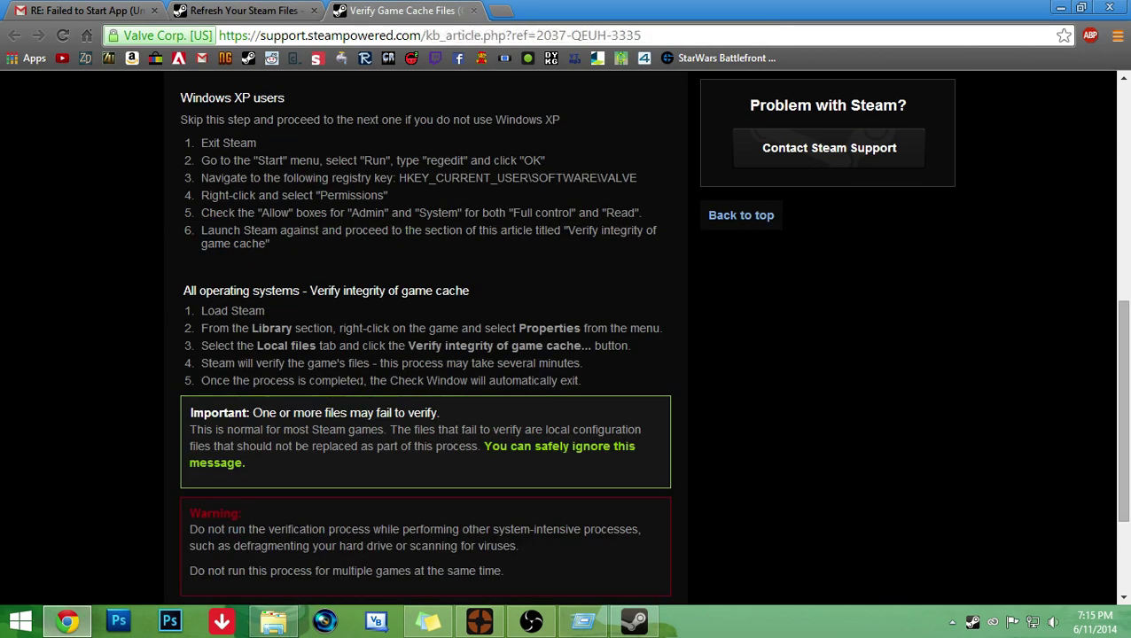
pyautogui.scroll(5, 425, 337)
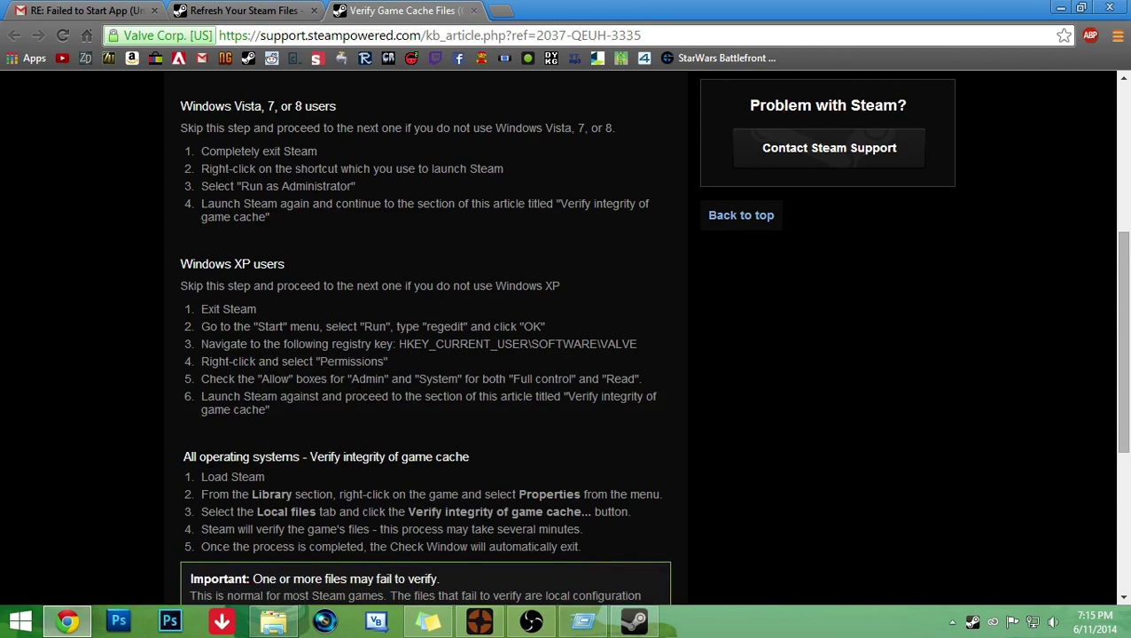
pyautogui.scroll(-5, 425, 336)
pyautogui.scroll(1, 341, 387)
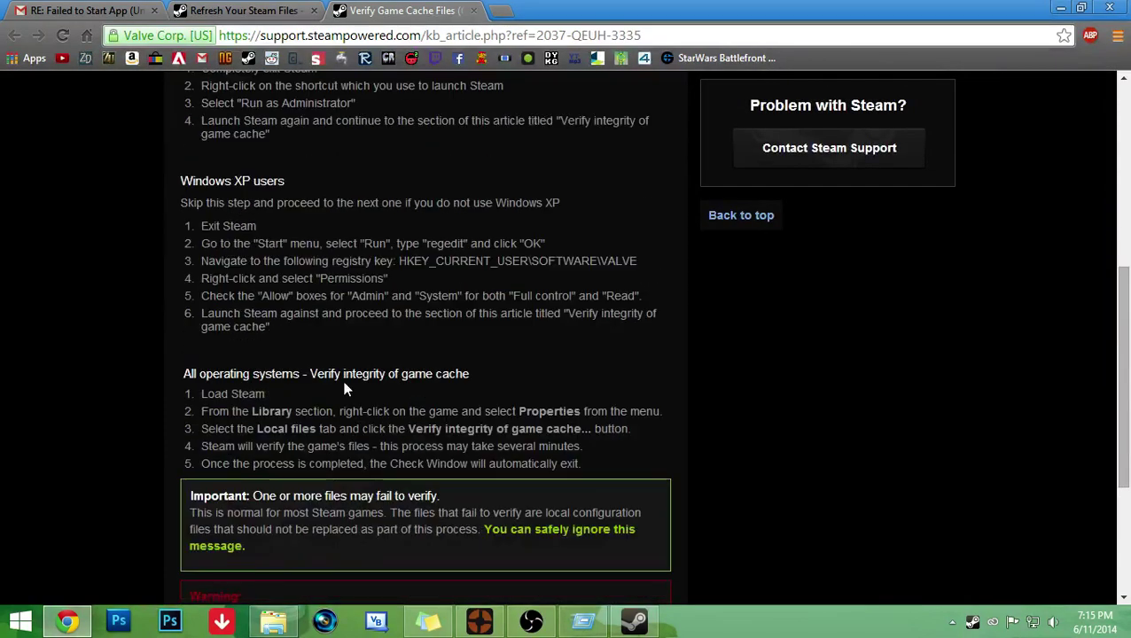
pyautogui.scroll(-1, 341, 388)
pyautogui.scroll(3, 341, 388)
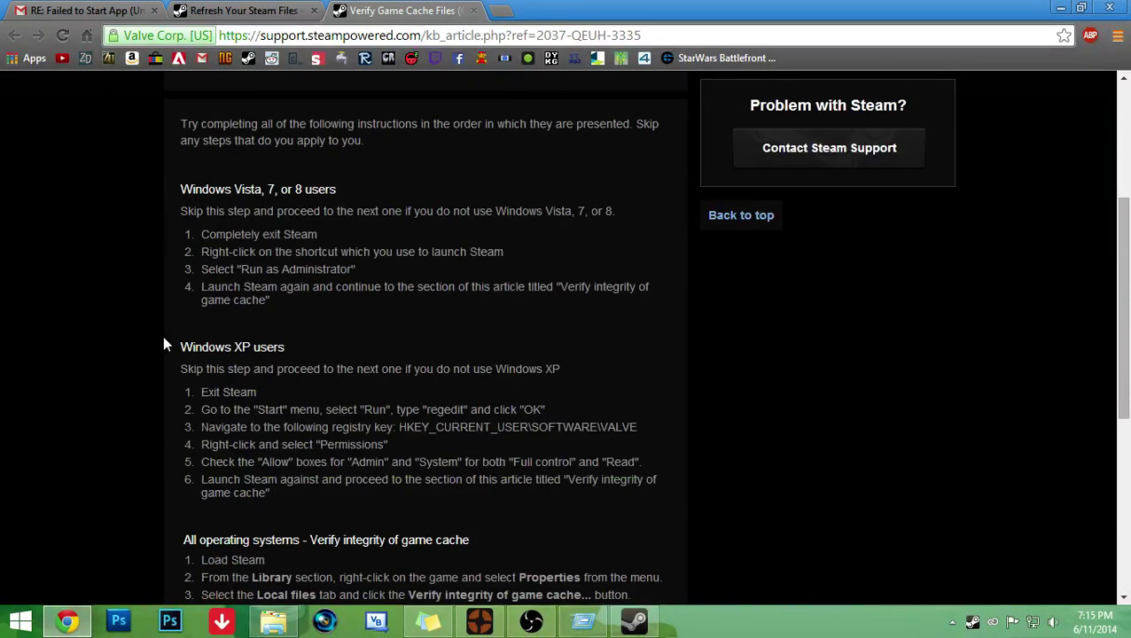
pyautogui.scroll(3, 347, 336)
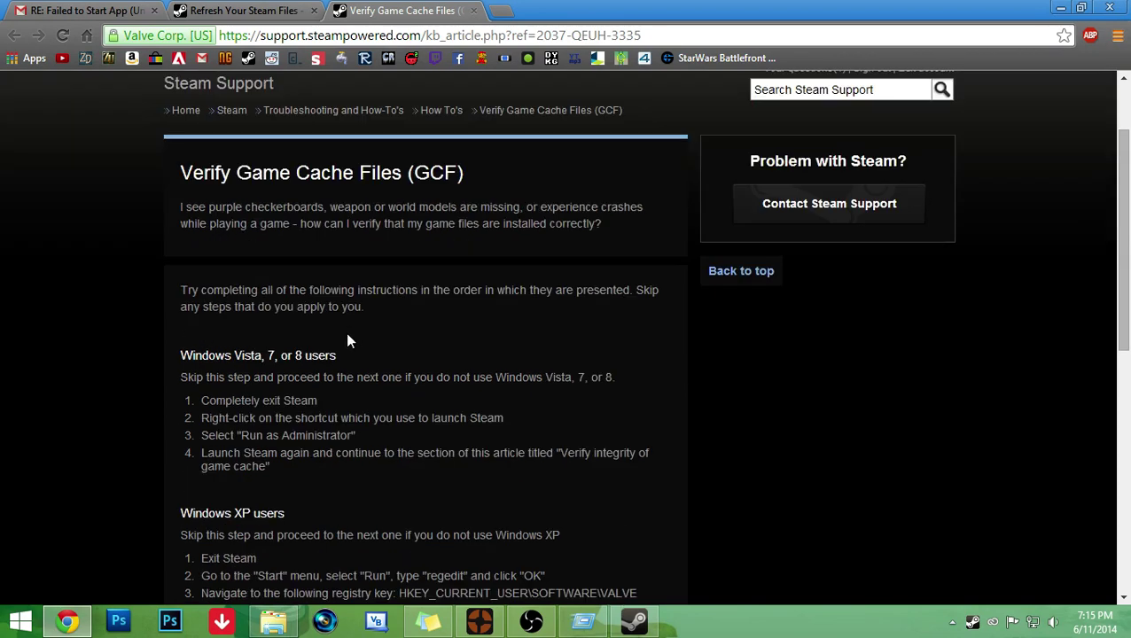
pyautogui.scroll(-2, 347, 336)
pyautogui.scroll(-2, 347, 339)
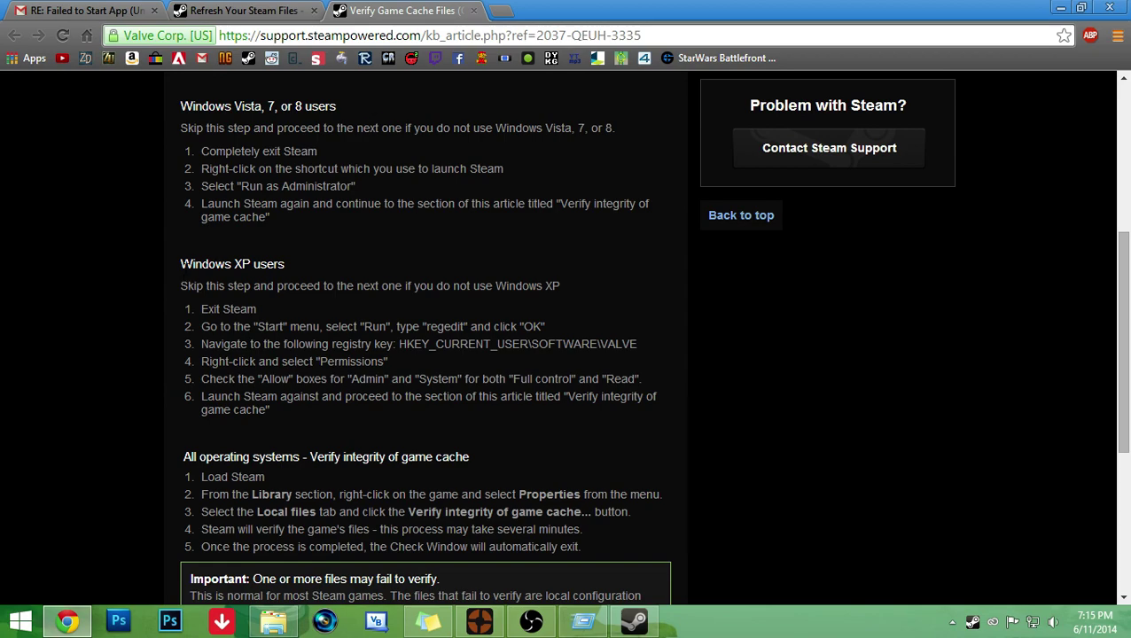
# Step: Highlight the article's Windows XP instructions, clear the selection, and review the Windows Vista, 7, or 8 instructions
pyautogui.moveTo(179, 259); pyautogui.dragTo(601, 472)
pyautogui.scroll(-4, 601, 472)
pyautogui.scroll(8, 601, 472)
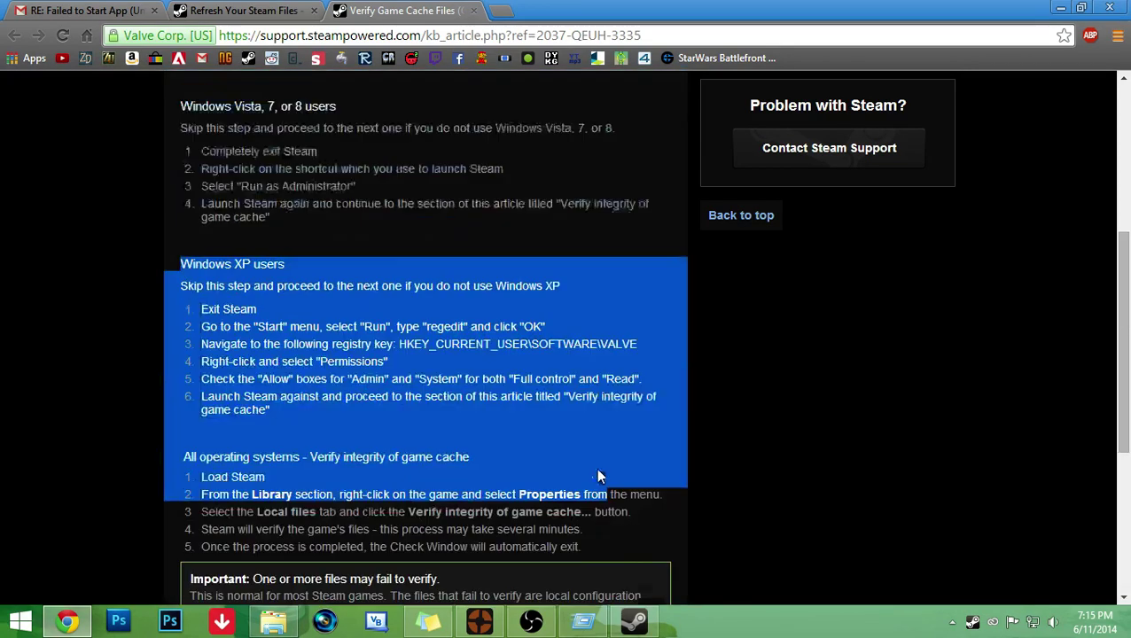
pyautogui.scroll(-4, 587, 469)
pyautogui.click(431, 253)
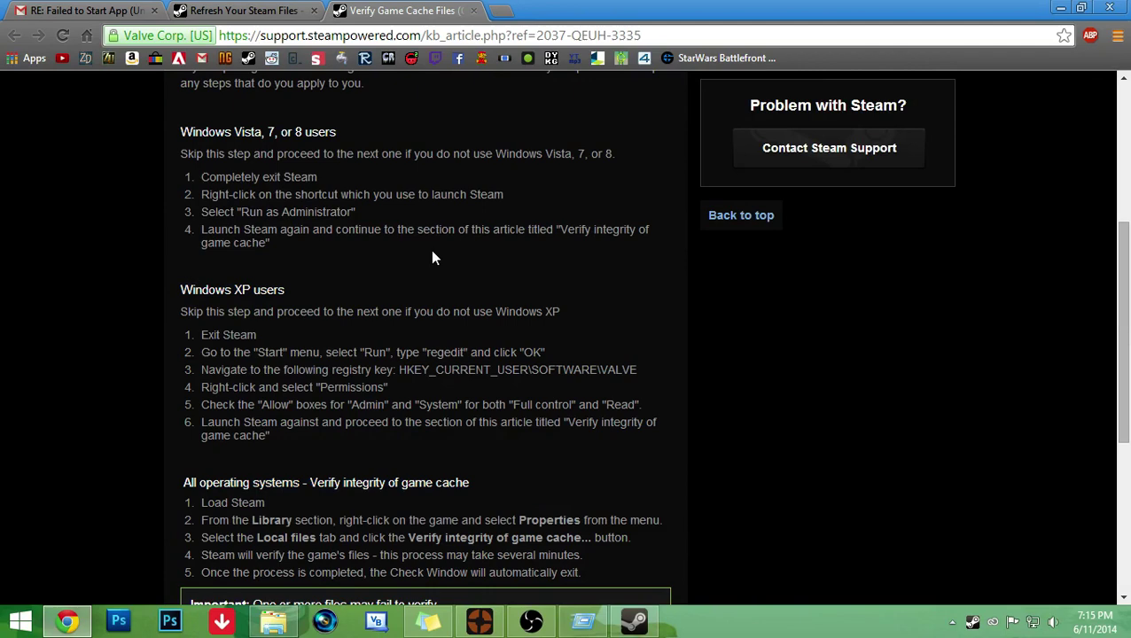
pyautogui.scroll(2, 430, 253)
pyautogui.scroll(-1, 431, 257)
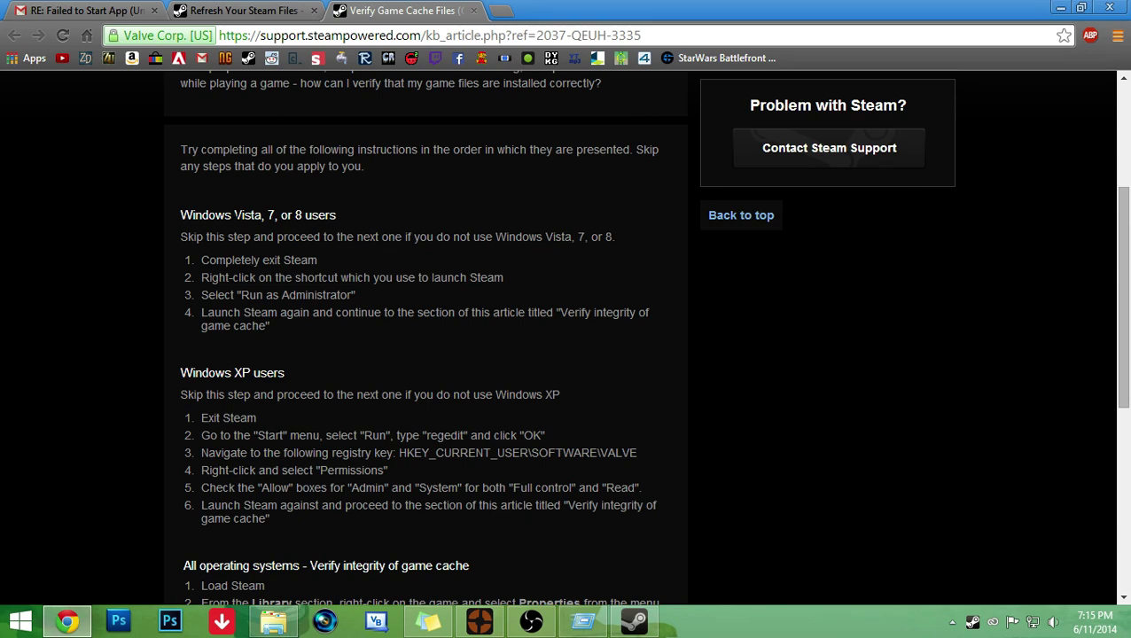
pyautogui.moveTo(234, 215); pyautogui.dragTo(336, 263)
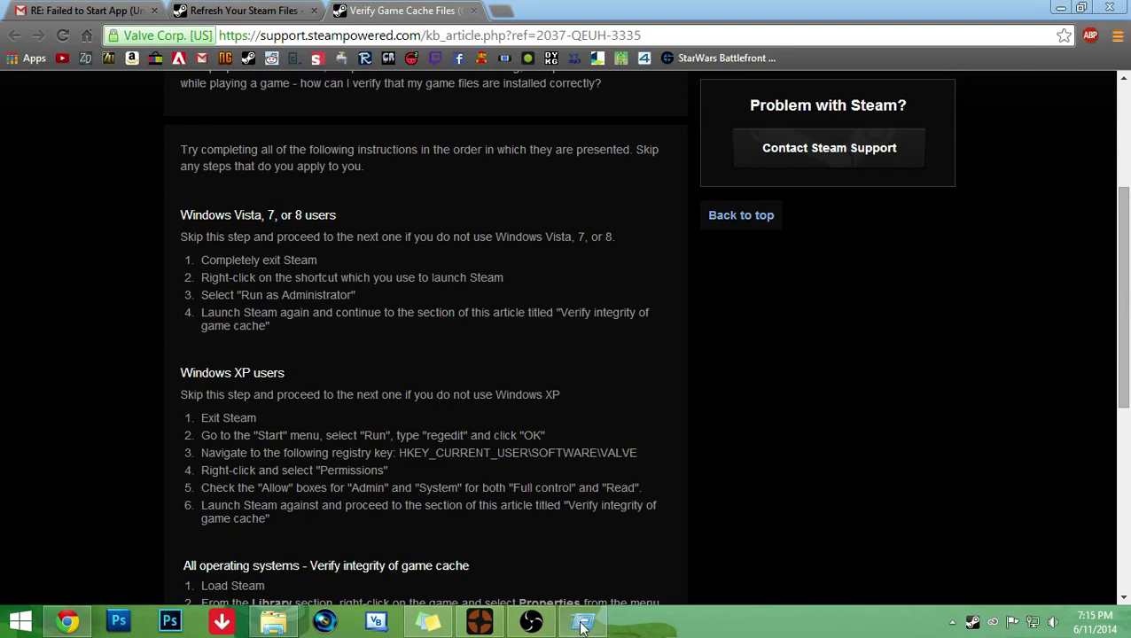
# Step: Bring up the running Steam client's shortcut list that offers Exit, and close that list
pyautogui.rightClick(972, 622)
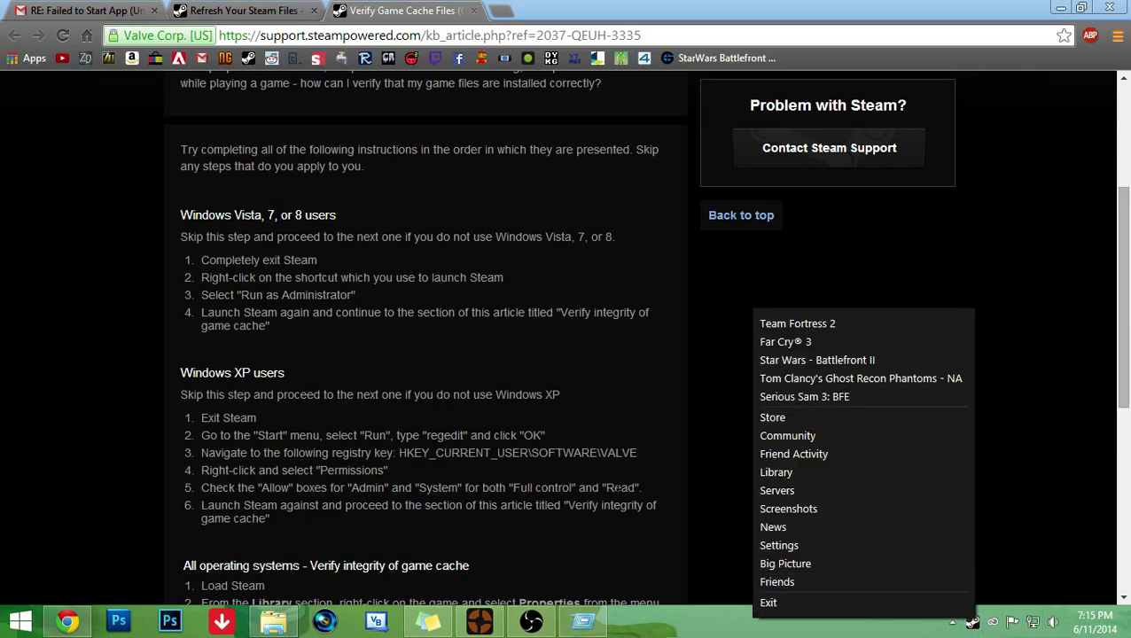
pyautogui.click(922, 602)
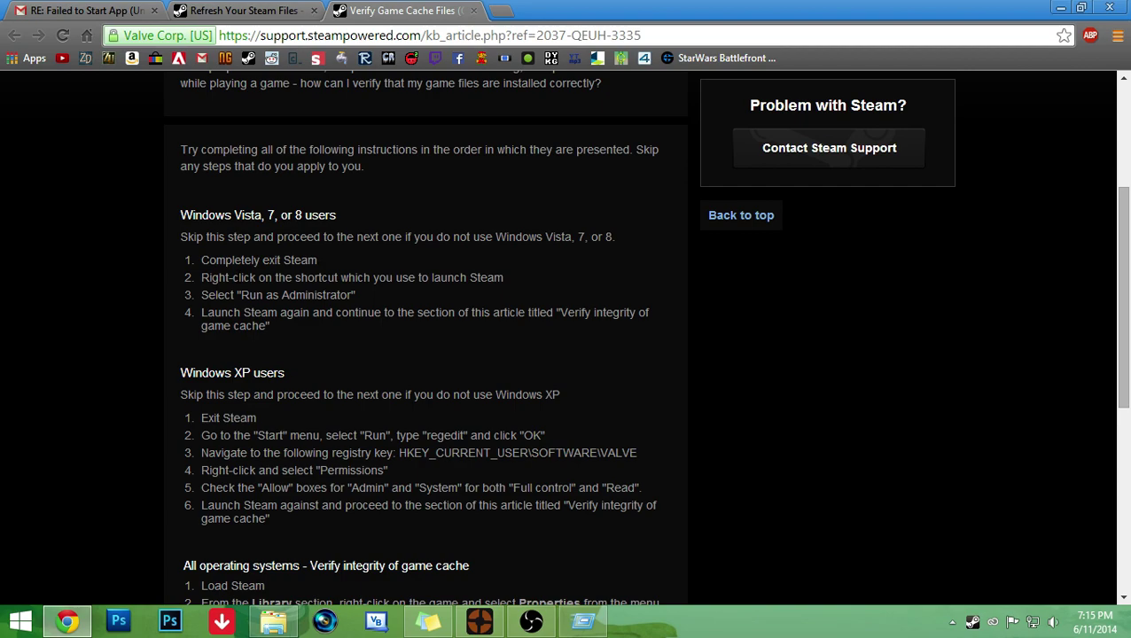
# Step: Minimize the browser and Steam folder, close the Run dialog, and run the Steam desktop shortcut as administrator
pyautogui.click(1062, 7)
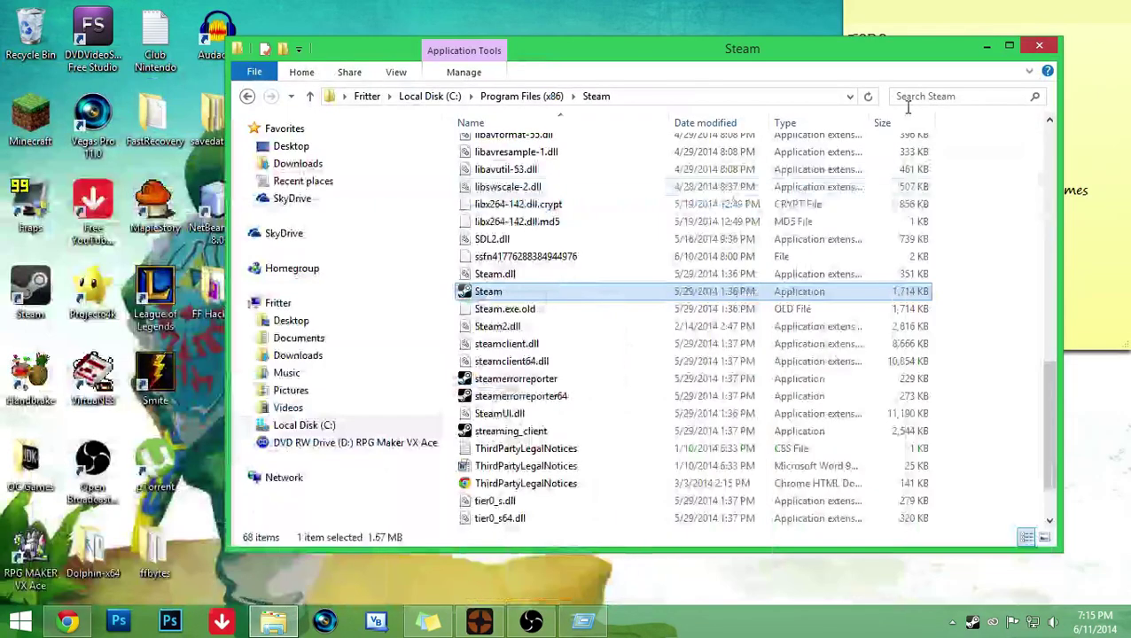
pyautogui.click(987, 45)
pyautogui.press('super+r')
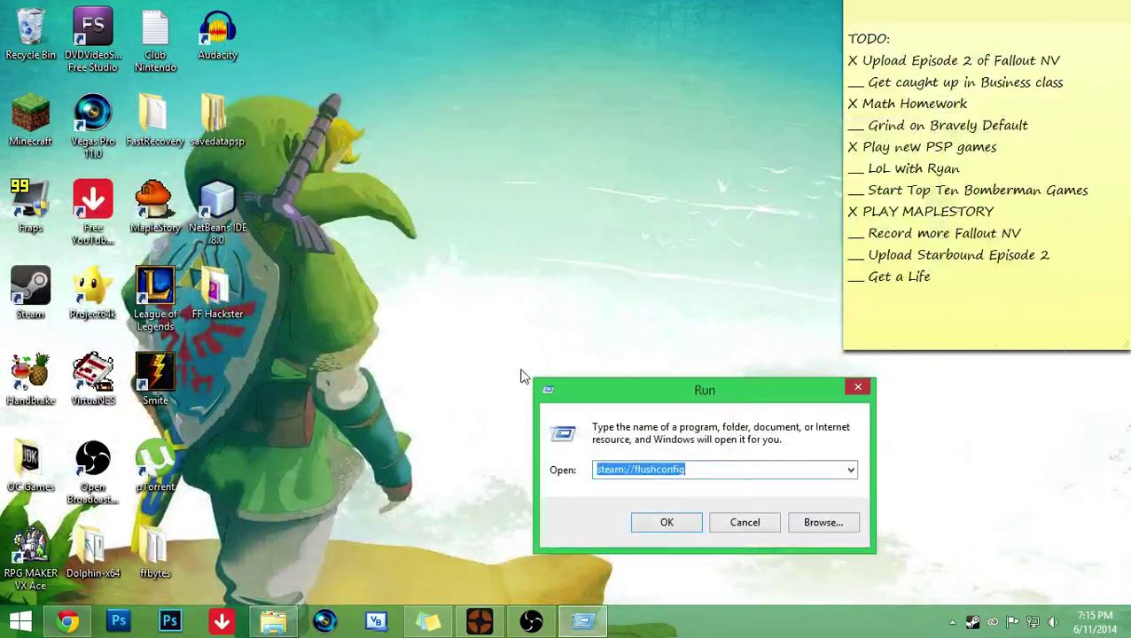
pyautogui.click(858, 387)
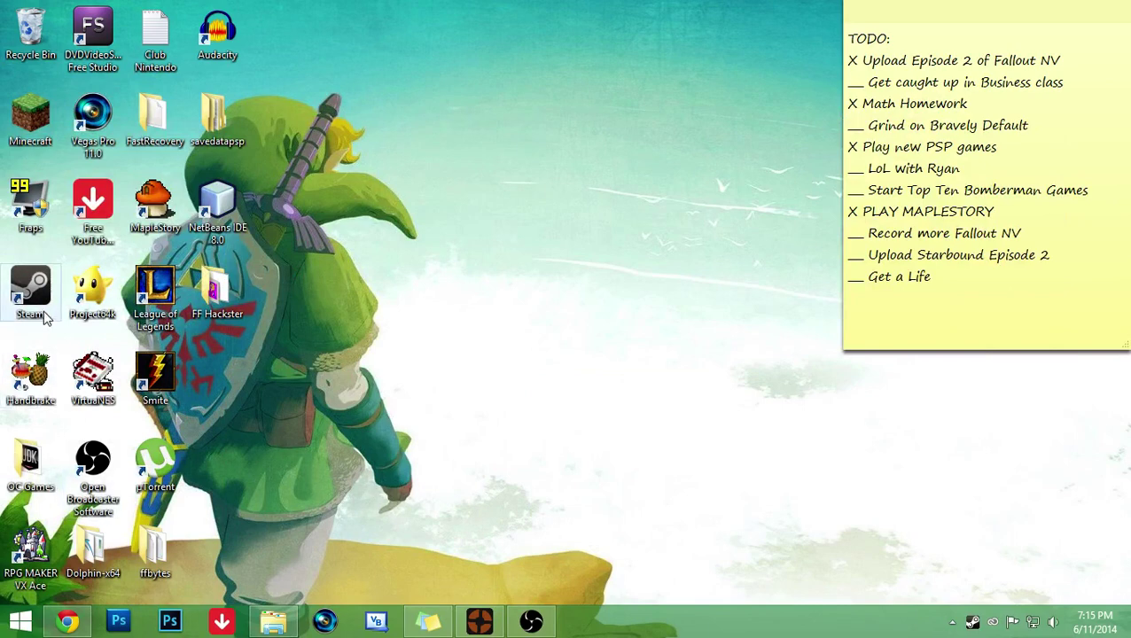
pyautogui.rightClick(24, 292)
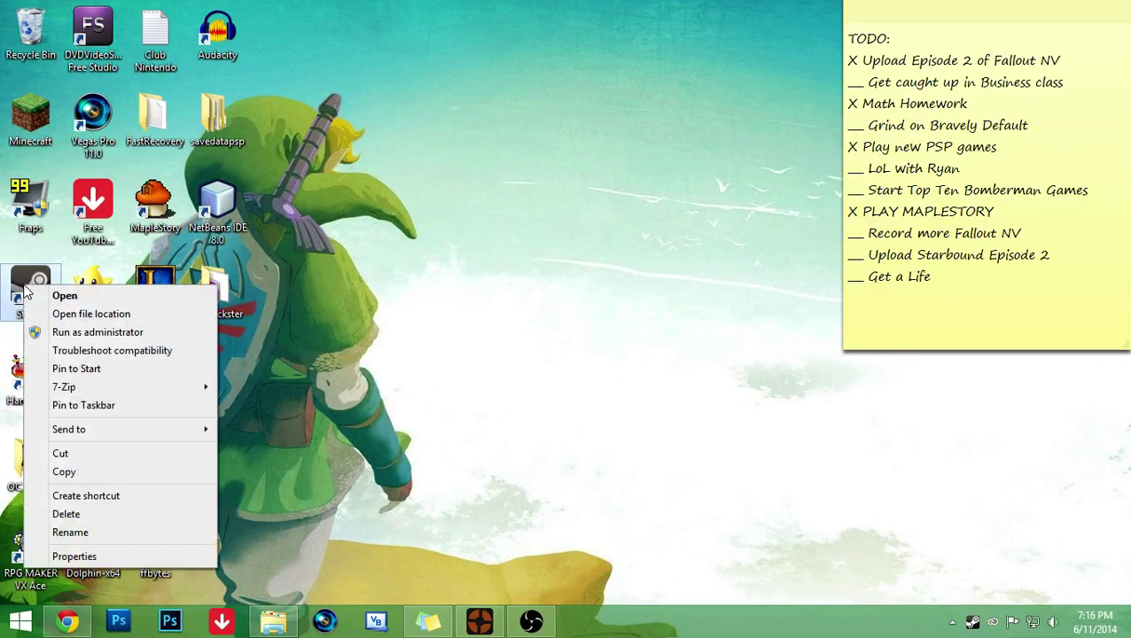
pyautogui.click(104, 333)
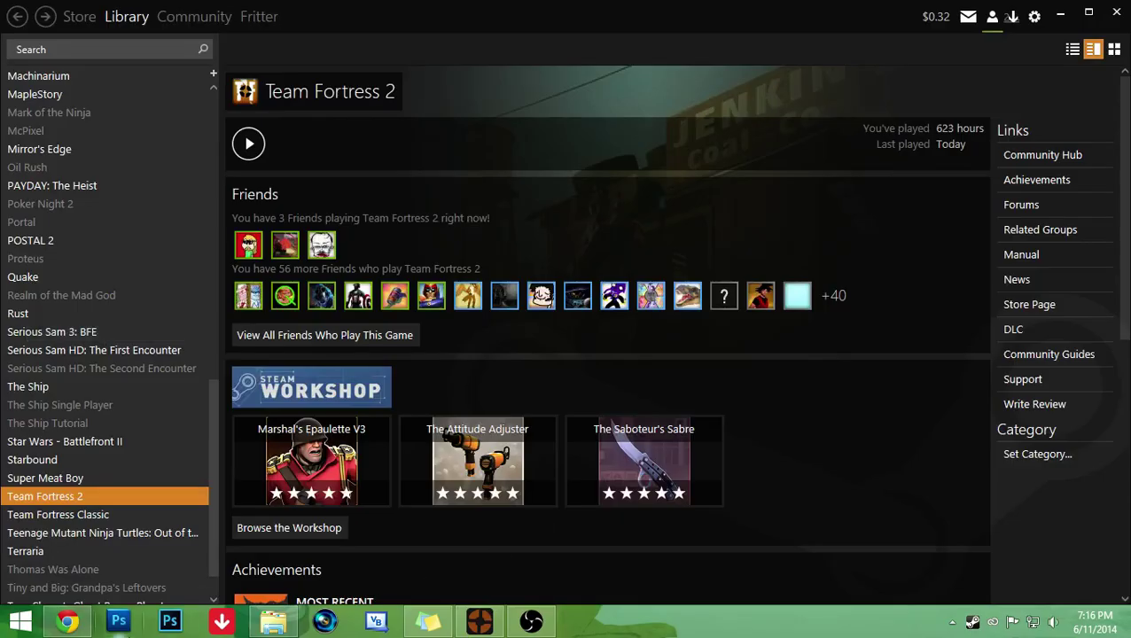
# Step: Check the Verify Game Cache Files article again and open the Steam Library
pyautogui.click(71, 623)
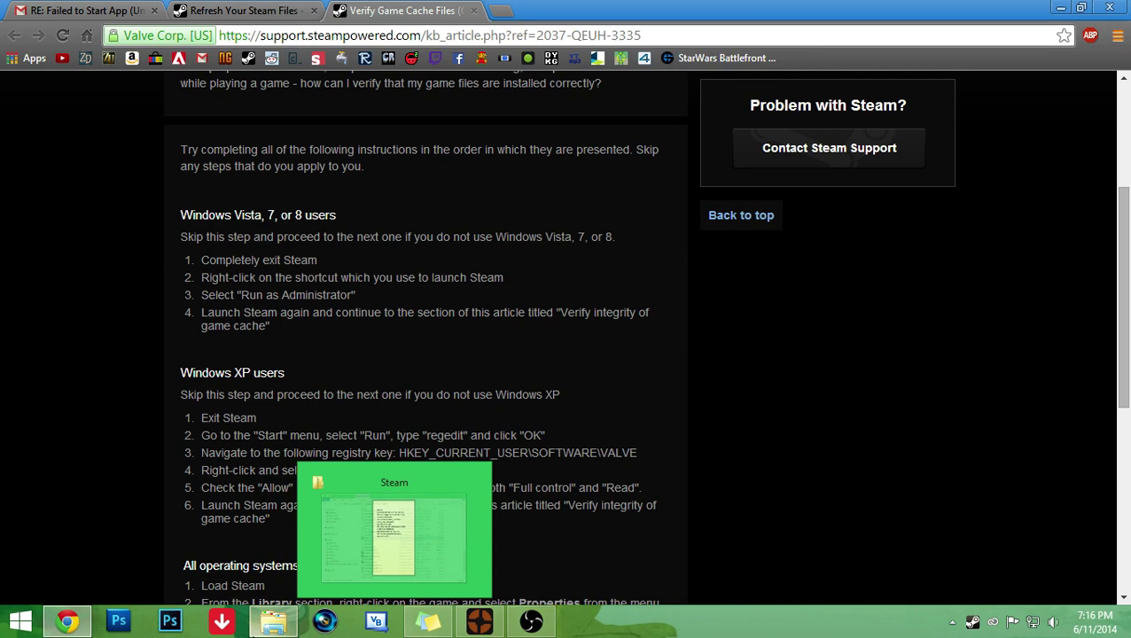
pyautogui.rightClick(972, 621)
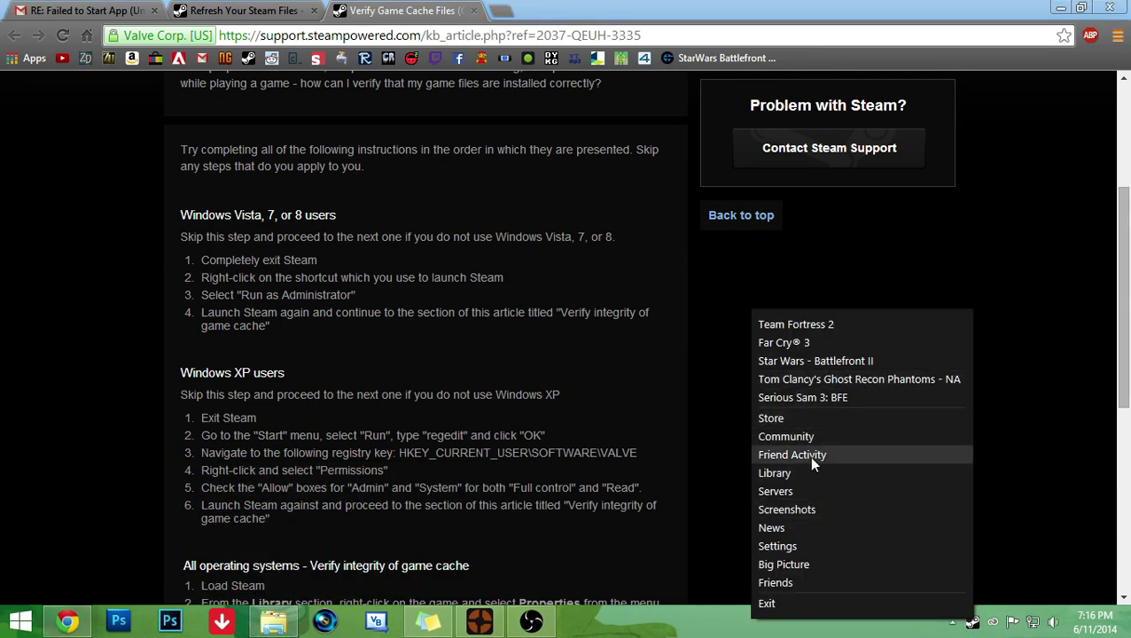
pyautogui.click(793, 472)
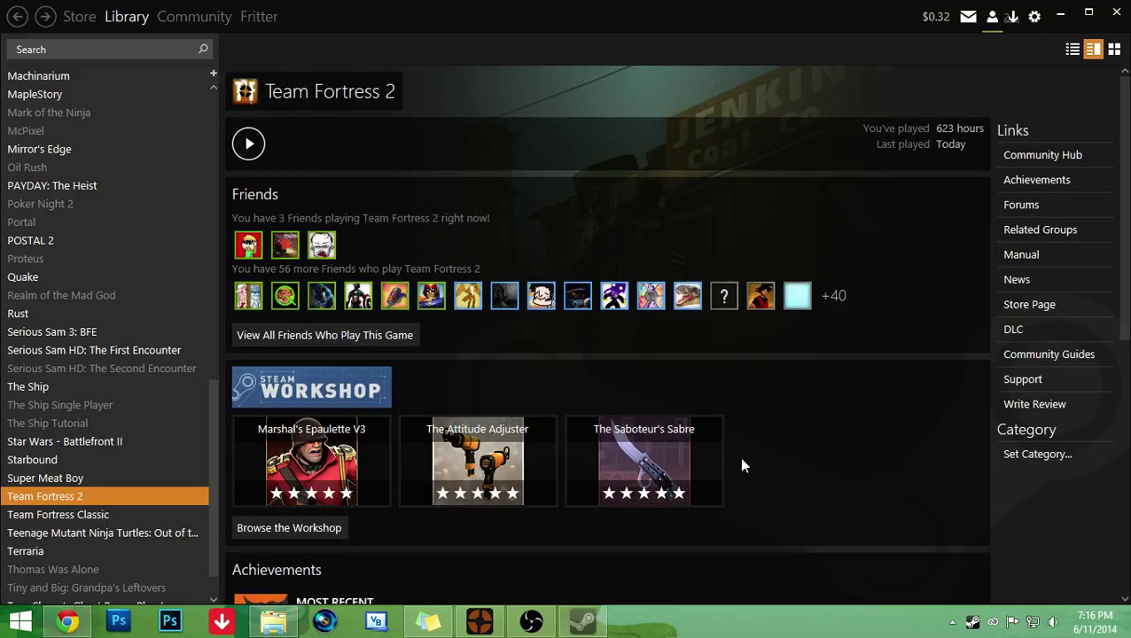
# Step: View the Local Files options in Team Fortress 2's properties, including Verify integrity of game cache, and close the properties
pyautogui.rightClick(88, 493)
pyautogui.click(107, 481)
pyautogui.click(482, 85)
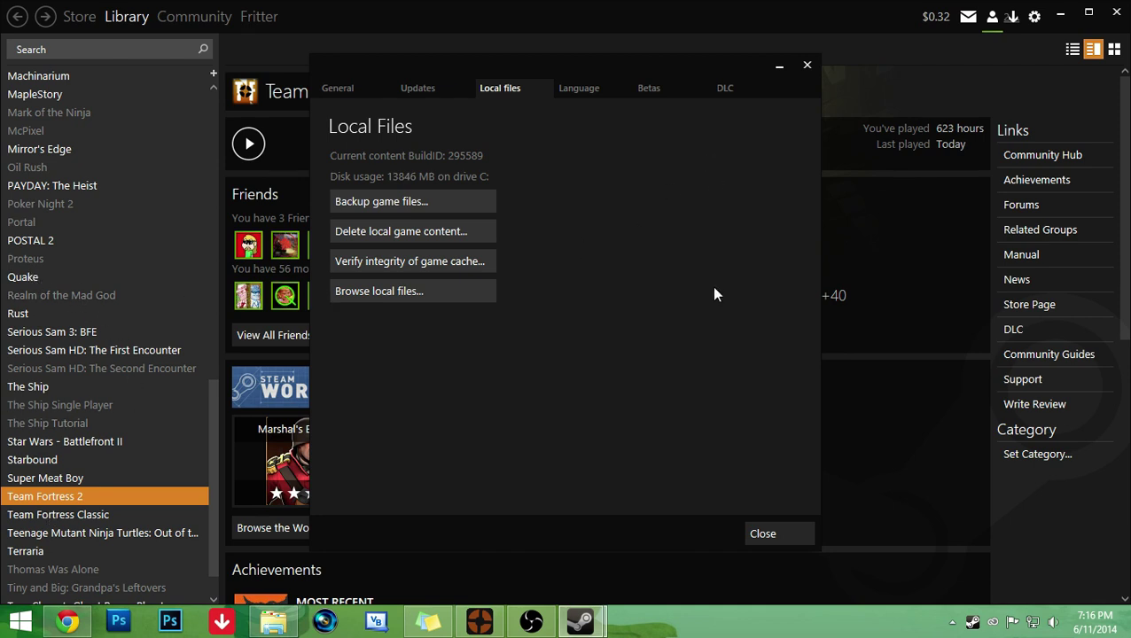
pyautogui.click(764, 533)
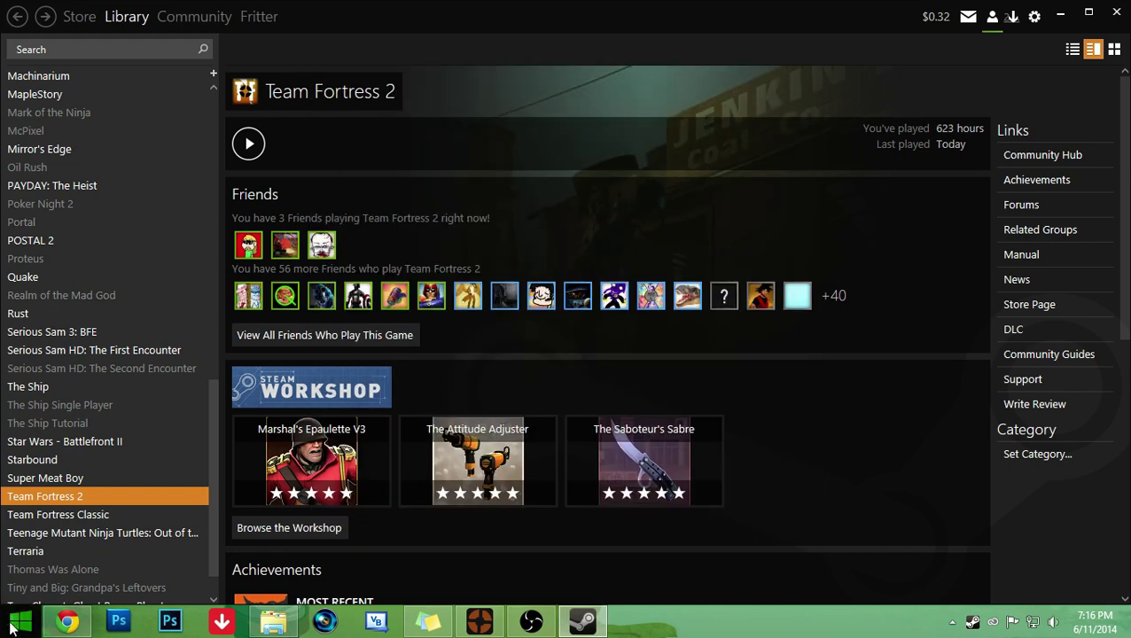
# Step: Revisit the two Steam Support articles in the browser and show the running Team Fortress 2 window
pyautogui.click(67, 621)
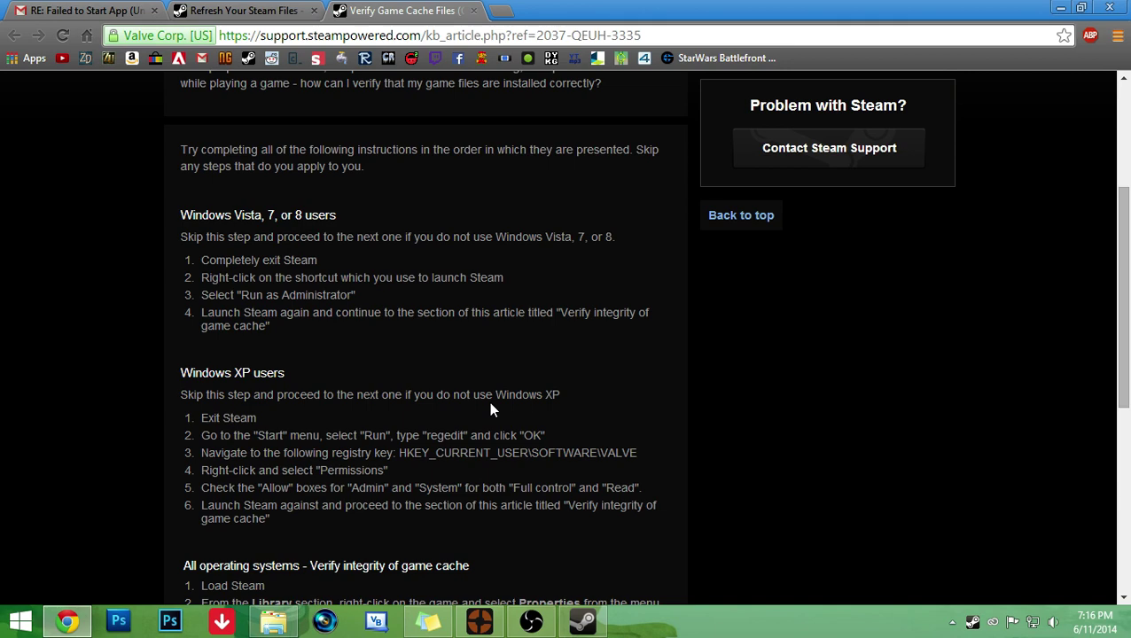
pyautogui.click(292, 9)
pyautogui.click(444, 10)
pyautogui.click(480, 620)
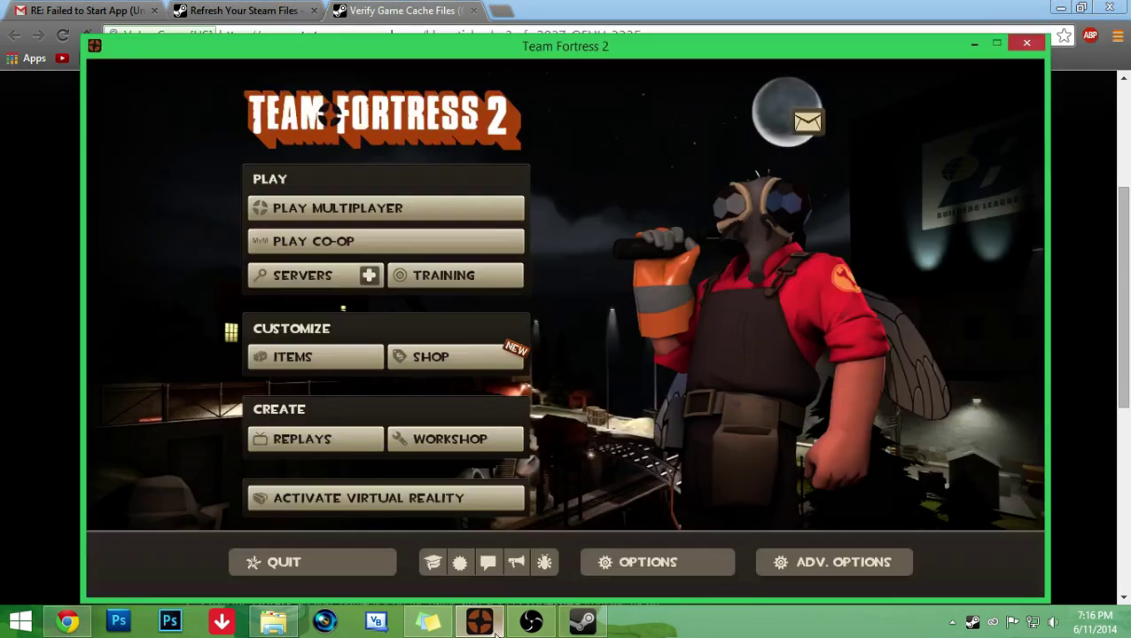
pyautogui.click(578, 9)
# Step: Return to the Failed to Start App e-mail in Gmail, highlight the sender Steam Support, and look through the message
pyautogui.click(83, 9)
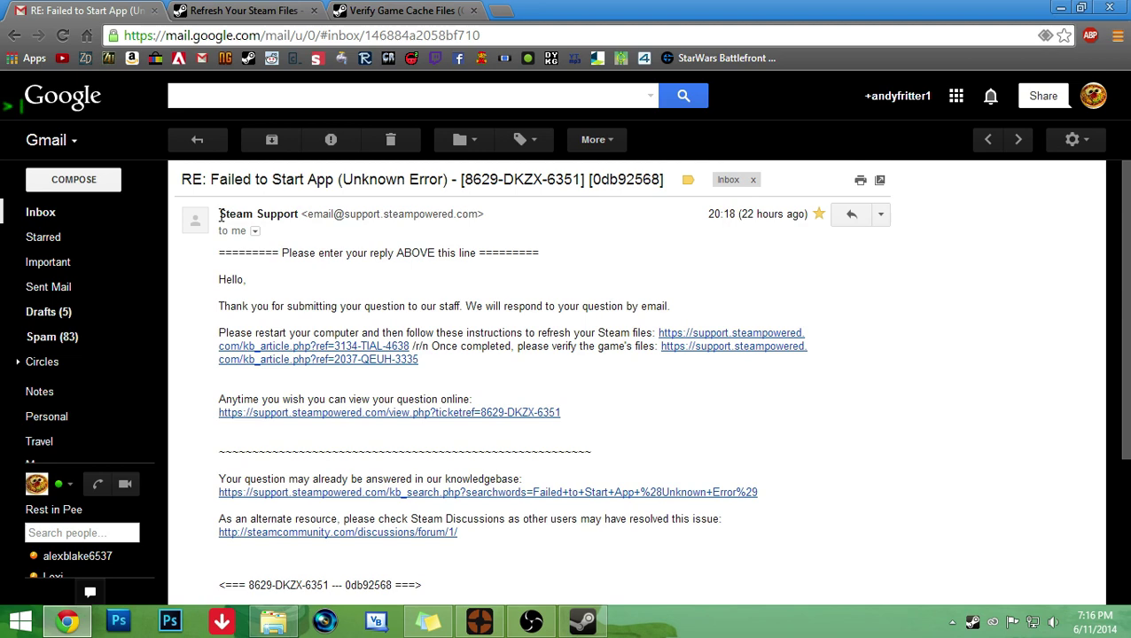
pyautogui.moveTo(222, 216); pyautogui.dragTo(303, 216)
pyautogui.click(422, 281)
pyautogui.scroll(-3, 422, 280)
pyautogui.scroll(3, 633, 399)
pyautogui.press('Menu')
pyautogui.click(737, 554)
# Step: Bring the Steam client forward and switch to the Open Broadcaster Software window
pyautogui.click(582, 620)
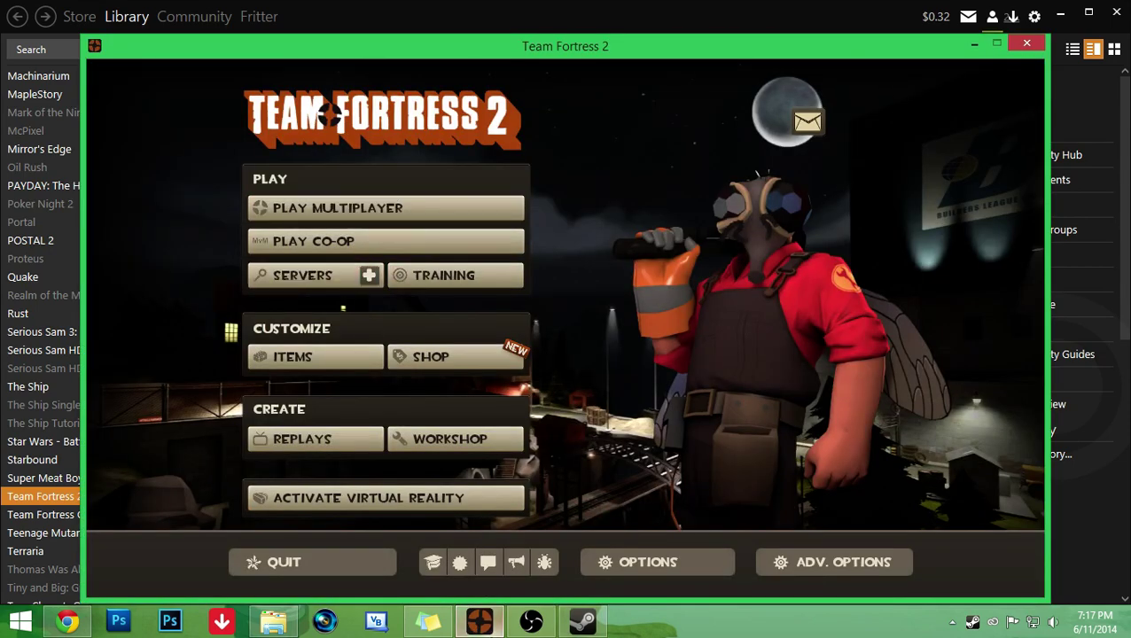
pyautogui.moveTo(522, 626)
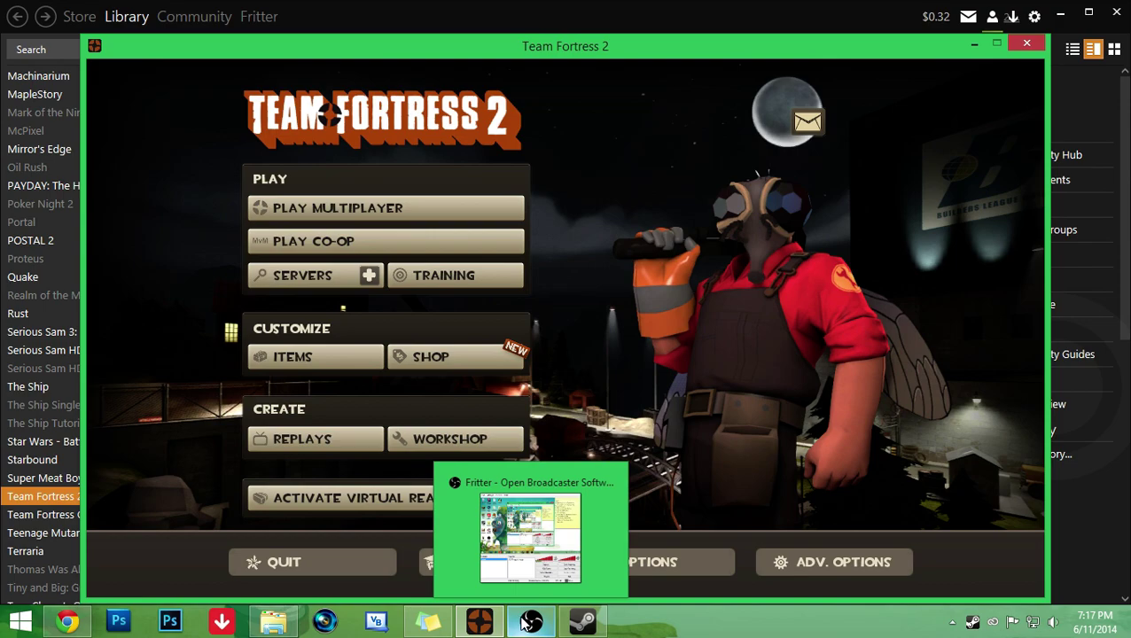
pyautogui.moveTo(538, 570)
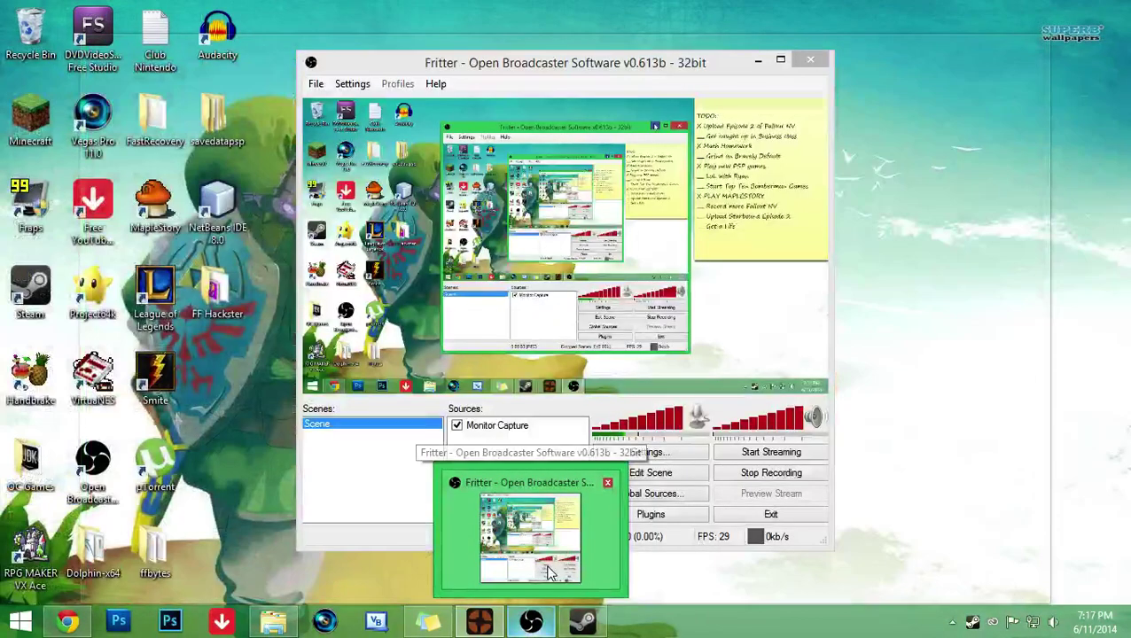
pyautogui.click(452, 537)
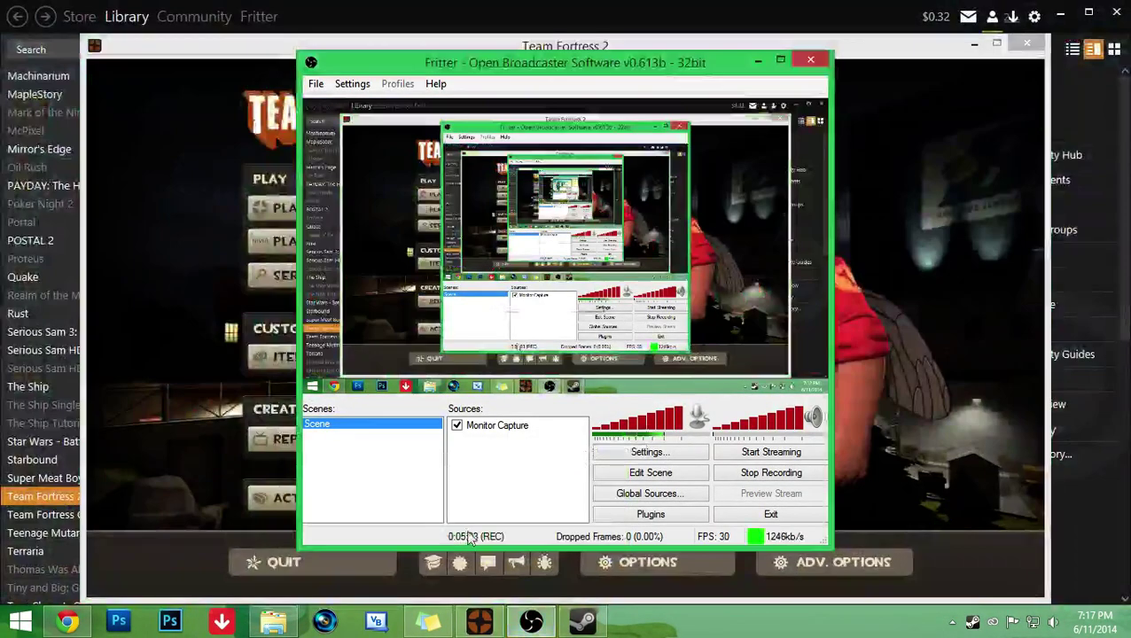